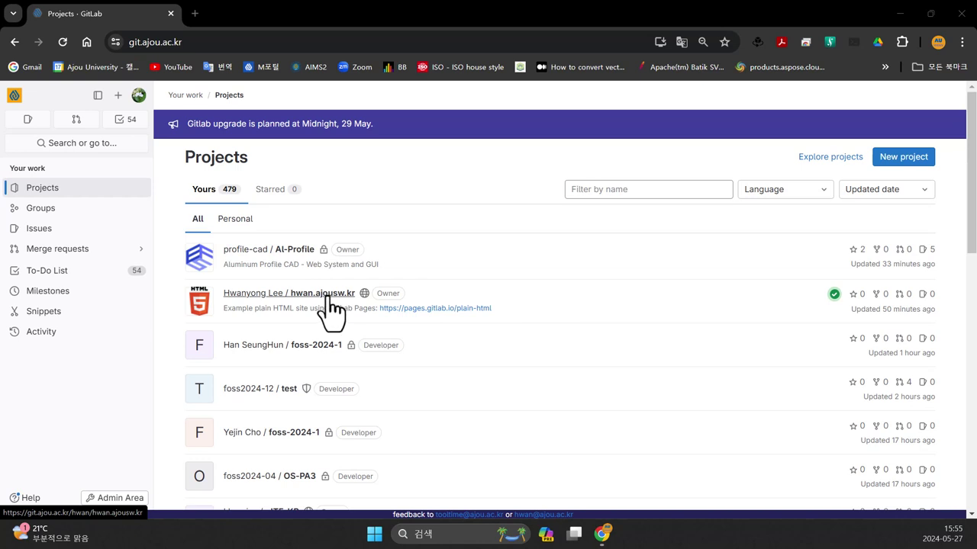
- Open the website hwan.ajousw.kr in a new browser tab
left_click(195, 14)
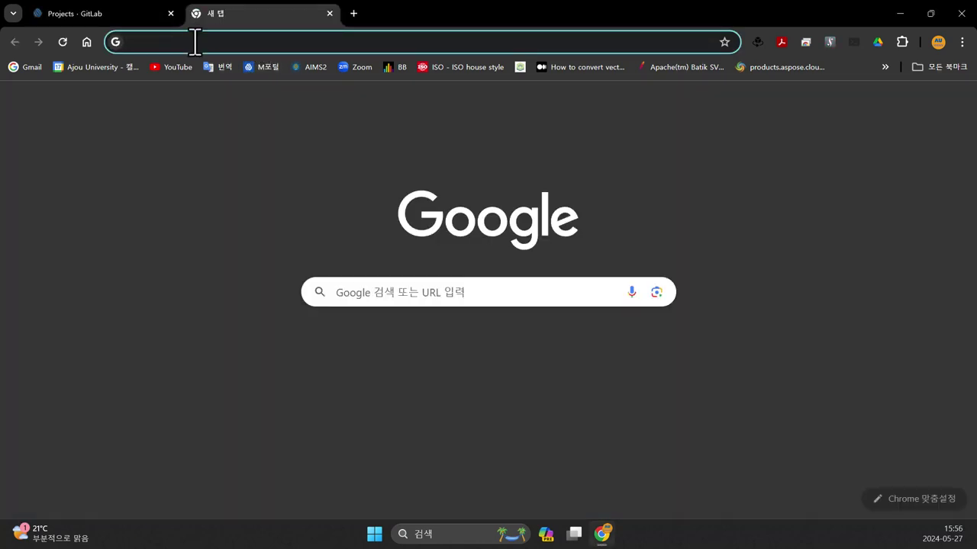
type("hwan")
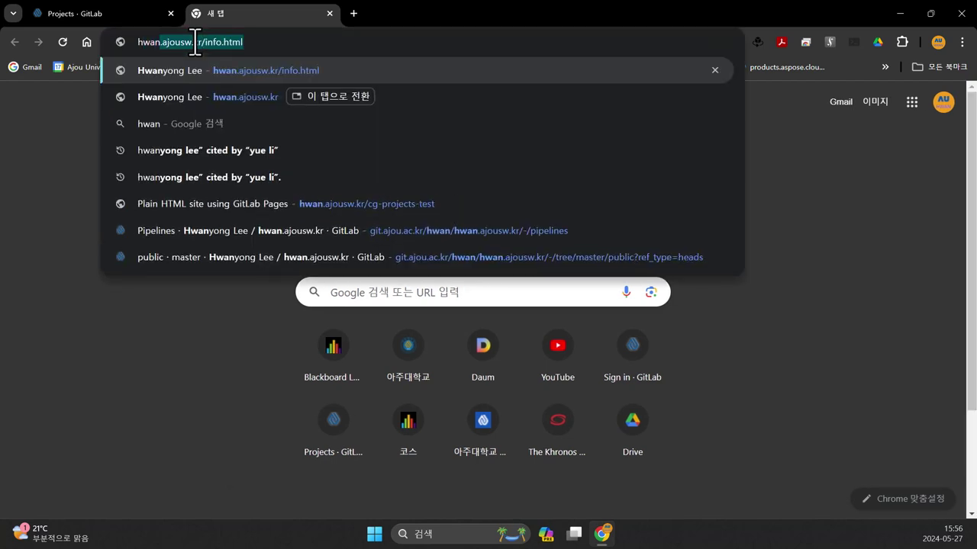
type(".ajousw")
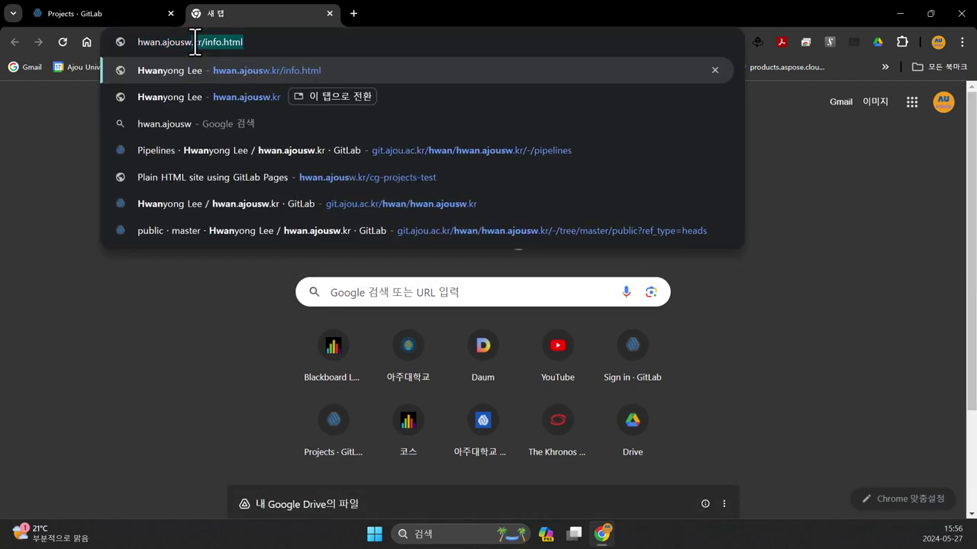
type(".kr")
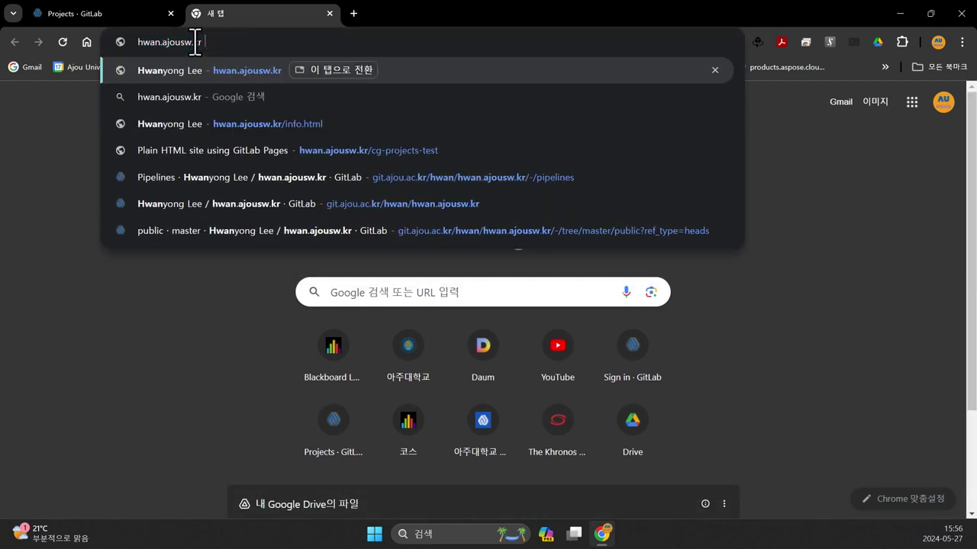
key("Return")
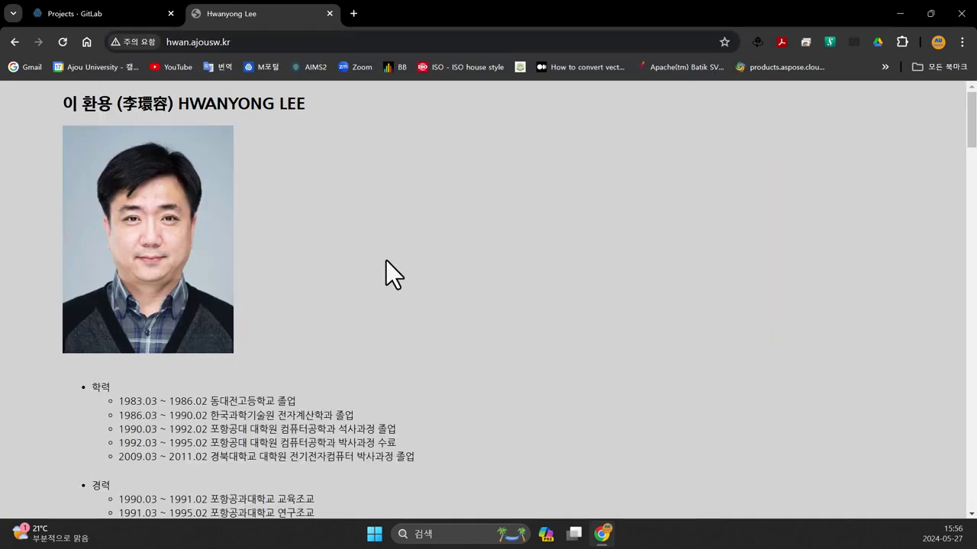
- Examine the whole published profile page, from the education and career lists to the awards, and return to its beginning
scroll(386, 261, "down", 4)
scroll(475, 283, "down", 15)
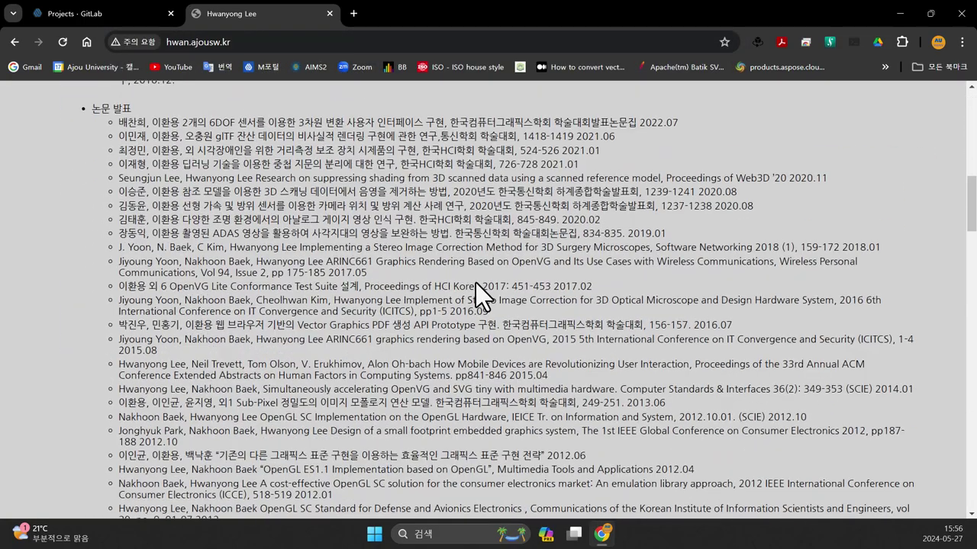
scroll(476, 283, "down", 10)
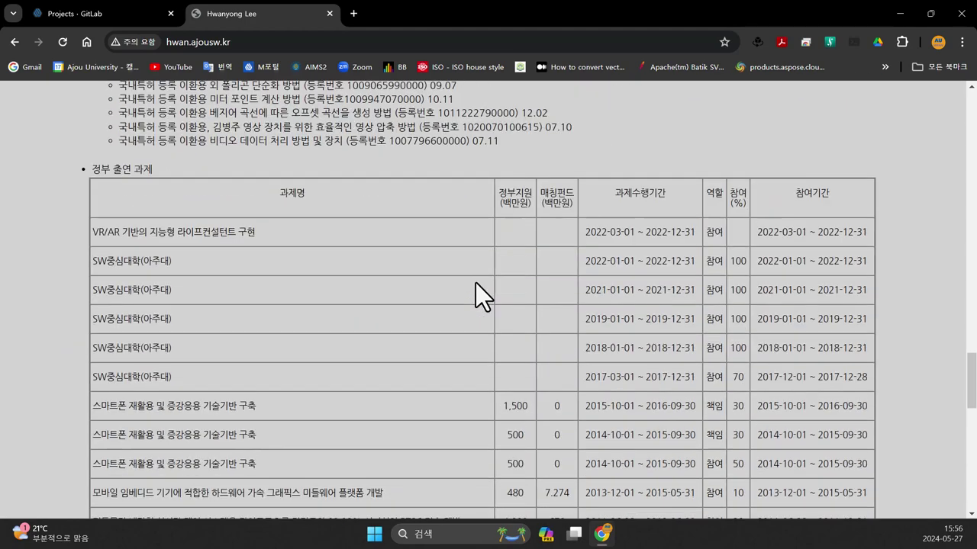
scroll(475, 283, "down", 5)
scroll(475, 283, "down", 6)
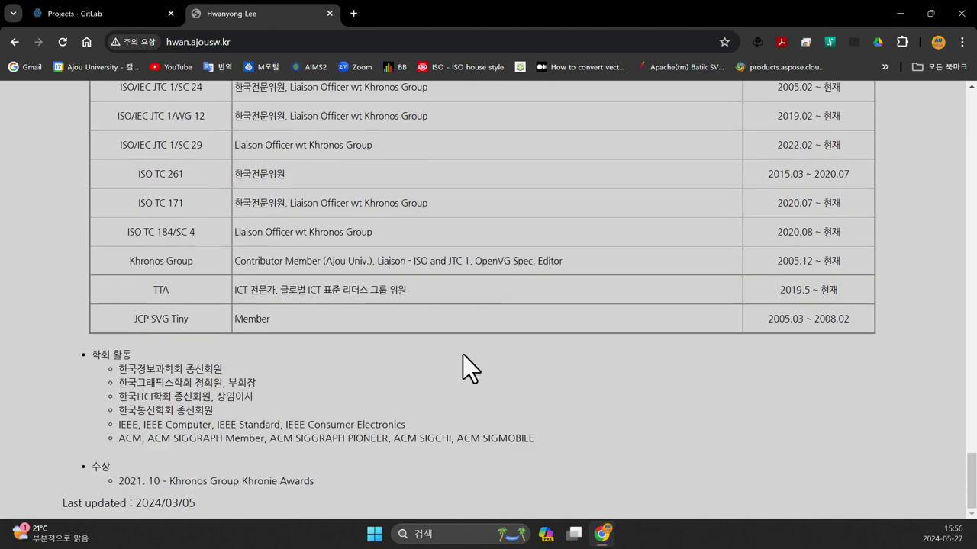
scroll(431, 394, "up", 8)
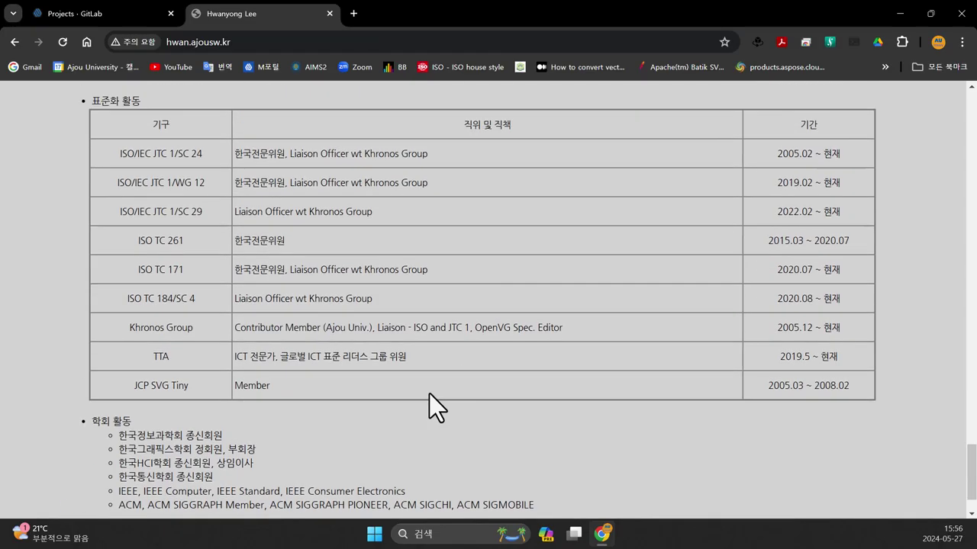
scroll(429, 393, "up", 12)
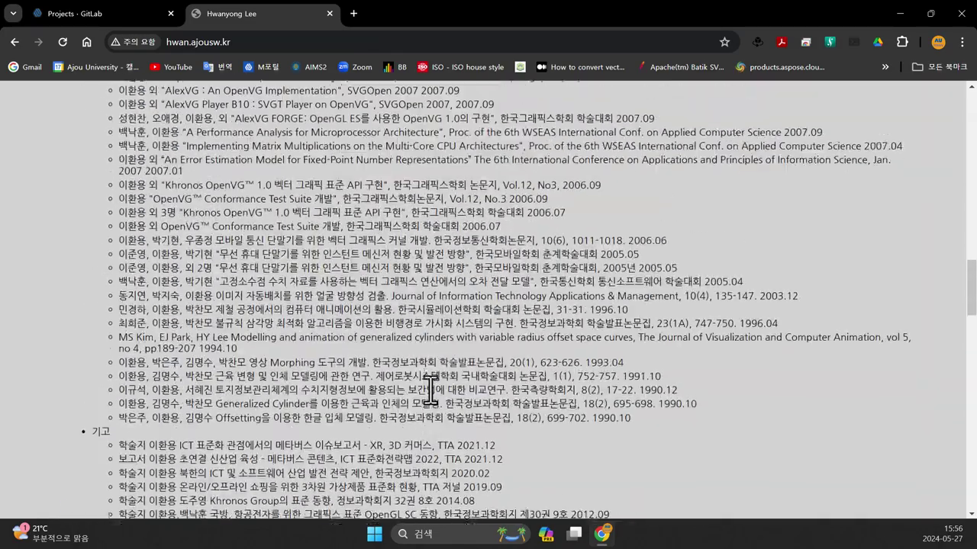
scroll(430, 390, "up", 8)
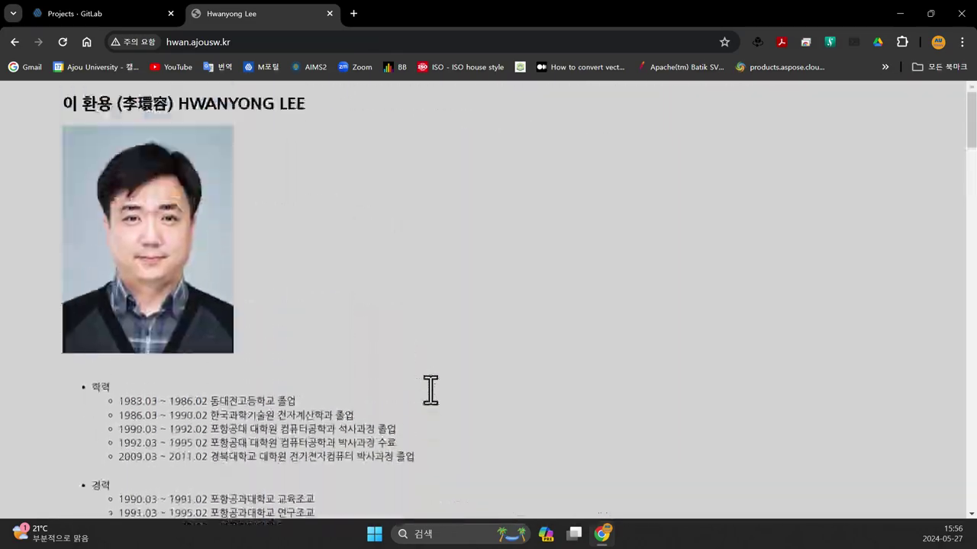
- Start a new GitLab project from the built-in Pages/Plain HTML template
left_click(104, 14)
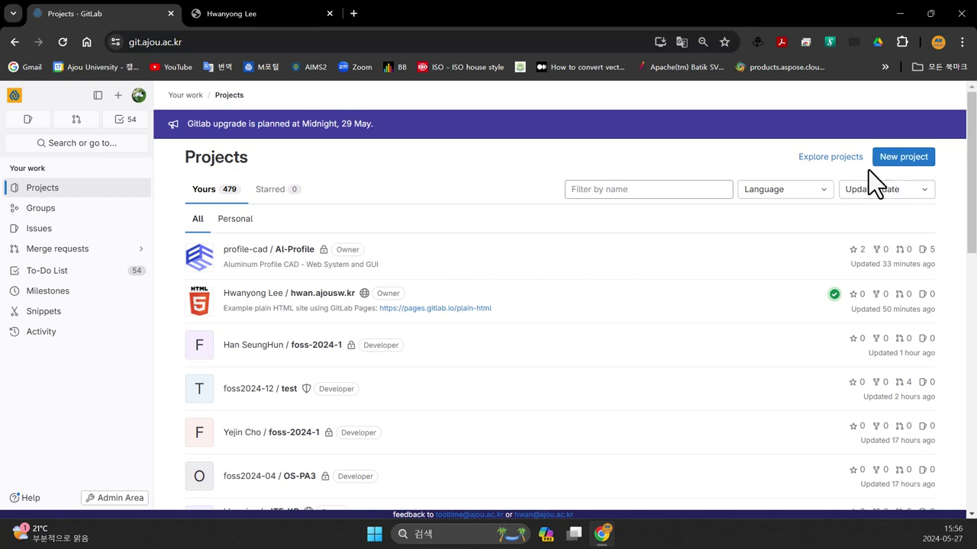
left_click(908, 160)
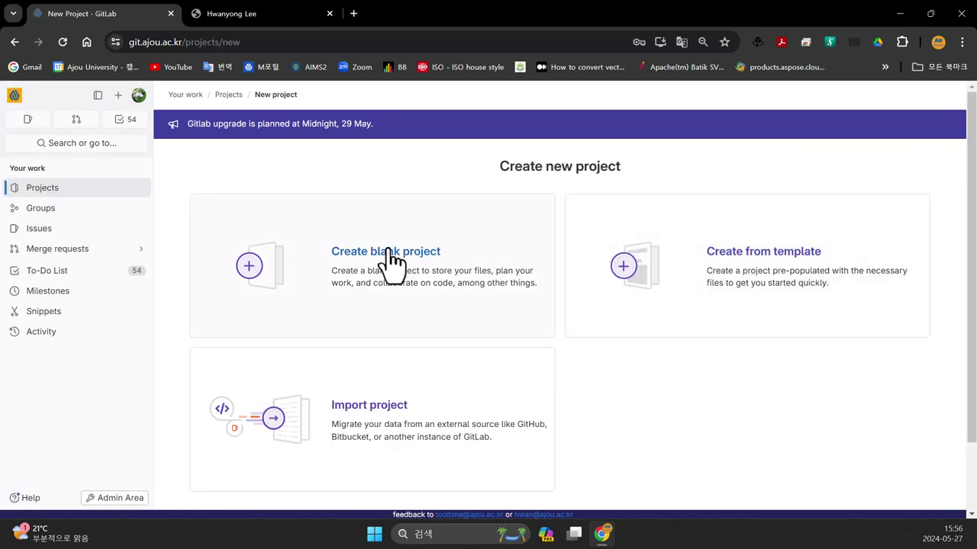
left_click(754, 262)
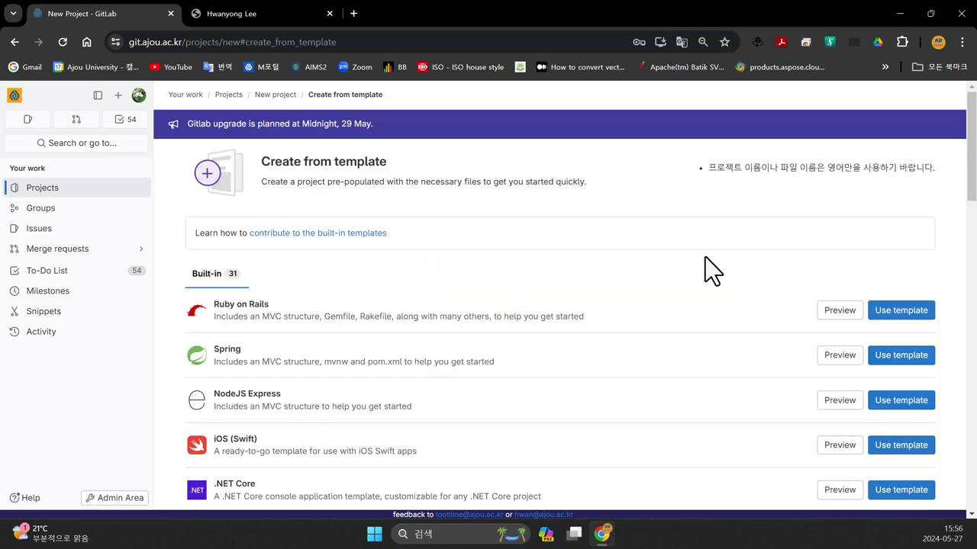
scroll(587, 257, "down", 6)
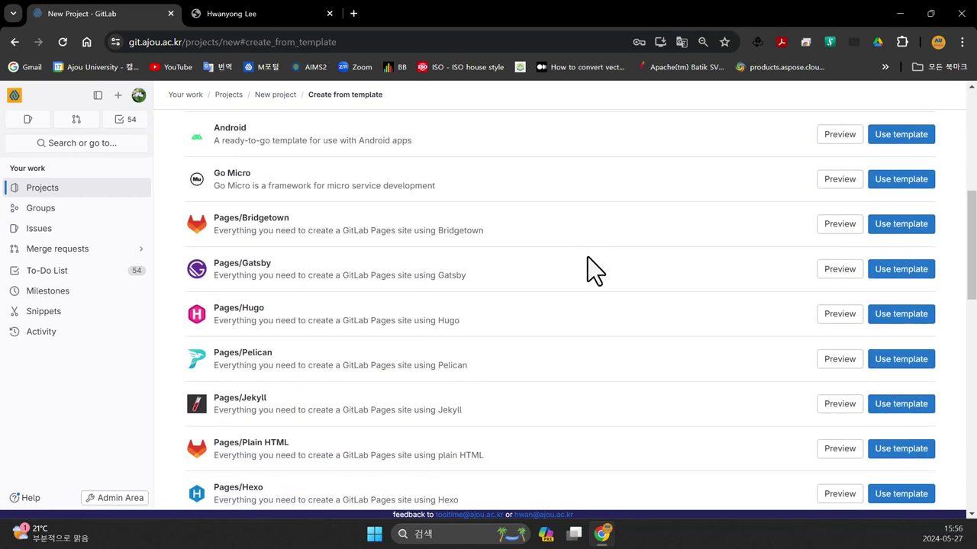
scroll(588, 257, "down", 1)
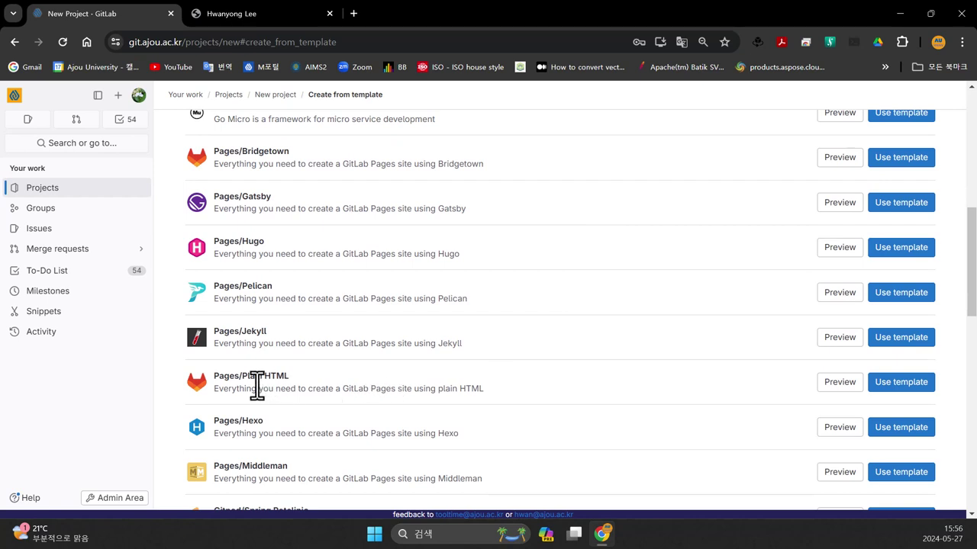
left_click(891, 386)
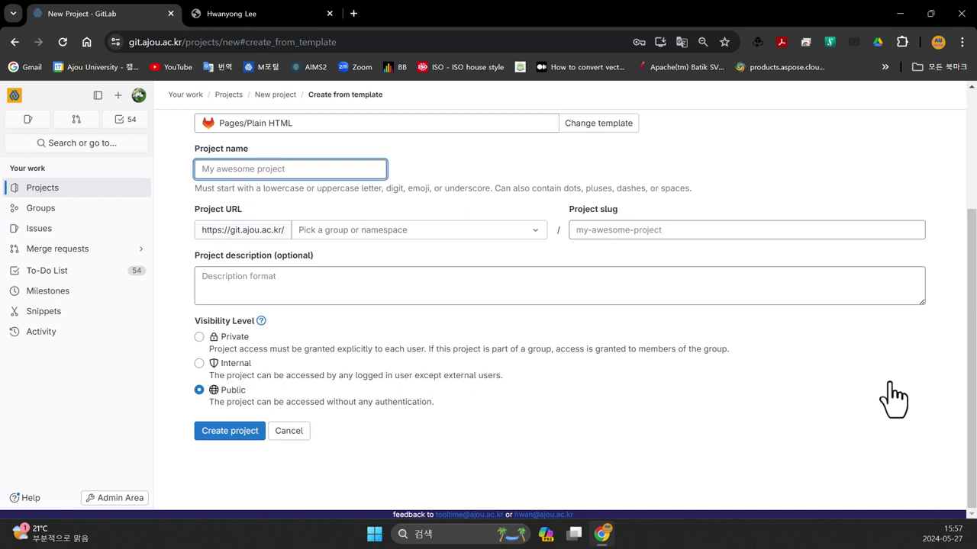
- Name the project test-www and choose the personal user namespace for its project URL
type("test-www")
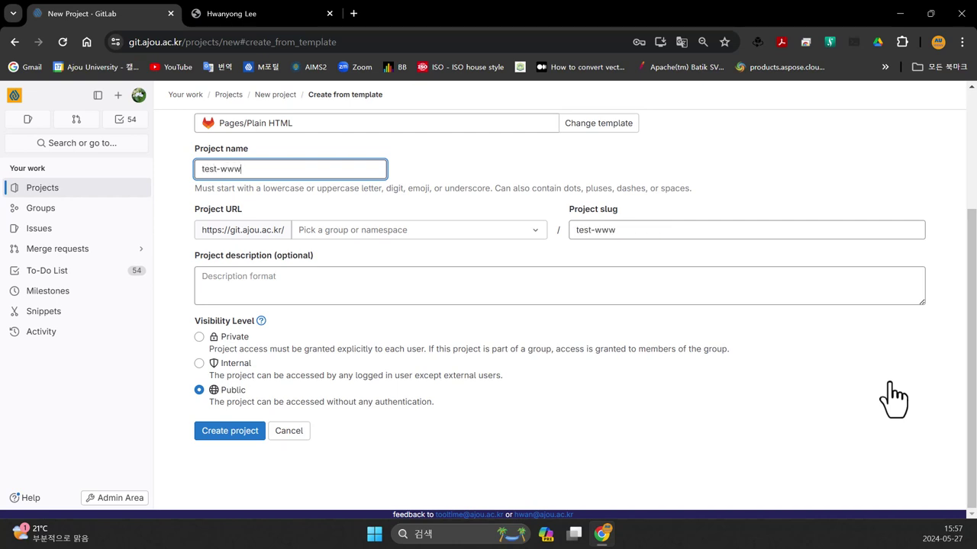
left_click(532, 238)
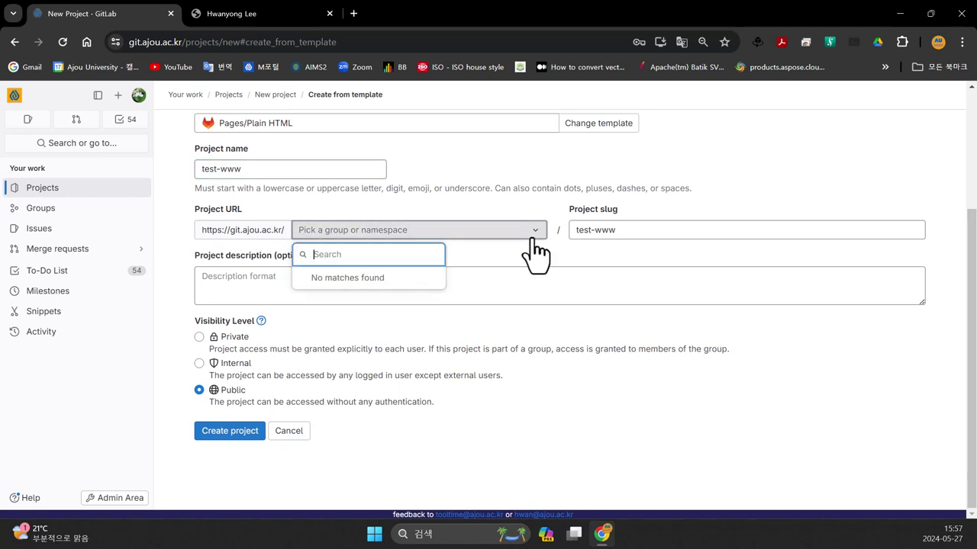
scroll(355, 395, "down", 10)
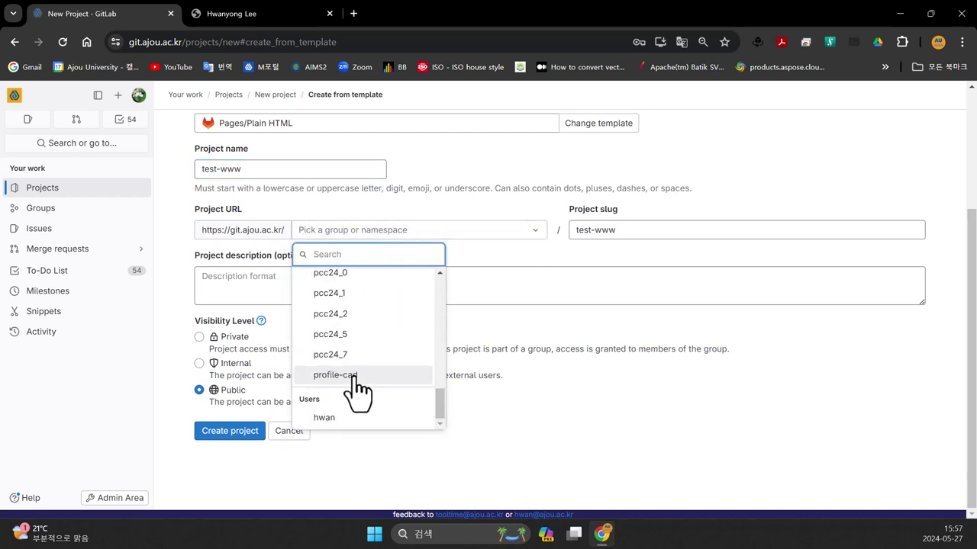
left_click(320, 416)
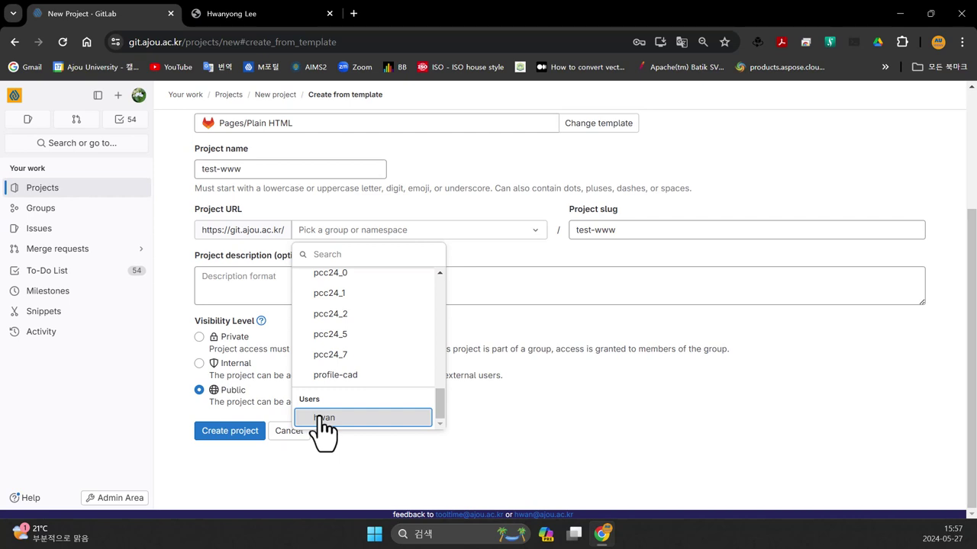
left_click(323, 418)
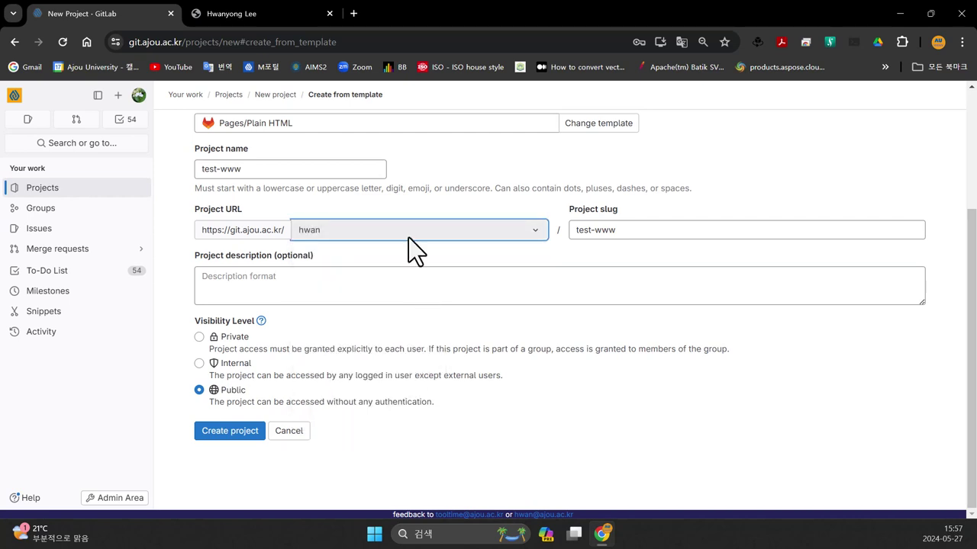
- Enter Test Web Page as the project description and create the project
left_click(385, 283)
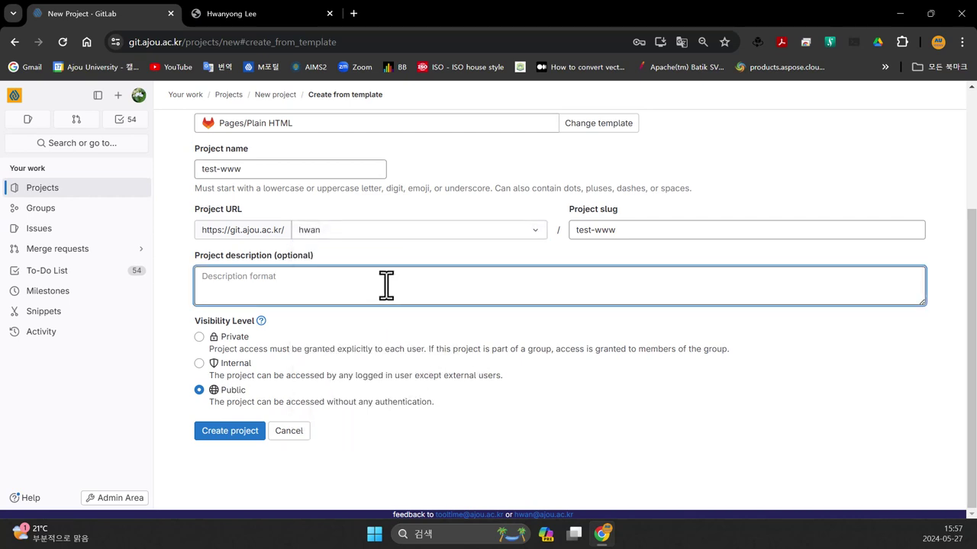
type("Test Web Page")
left_click(447, 449)
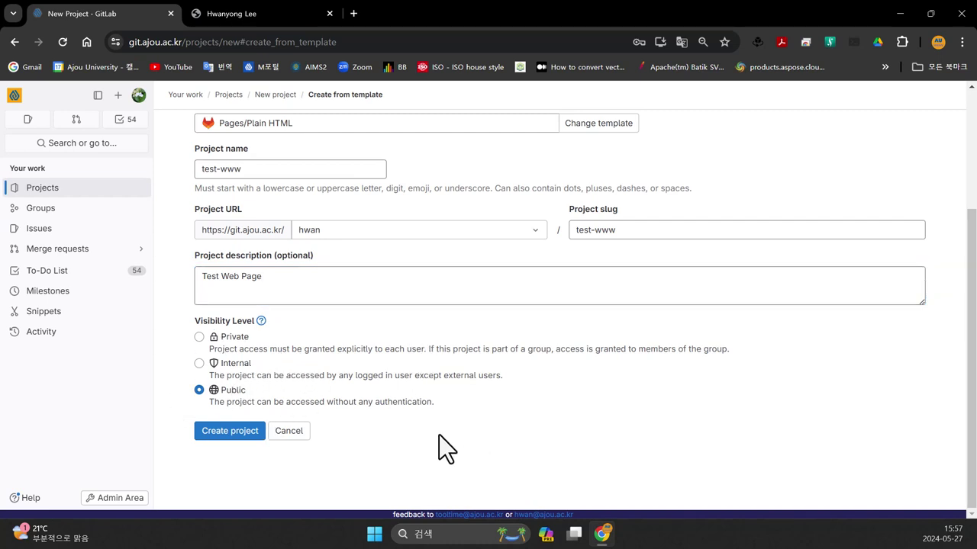
left_click(223, 433)
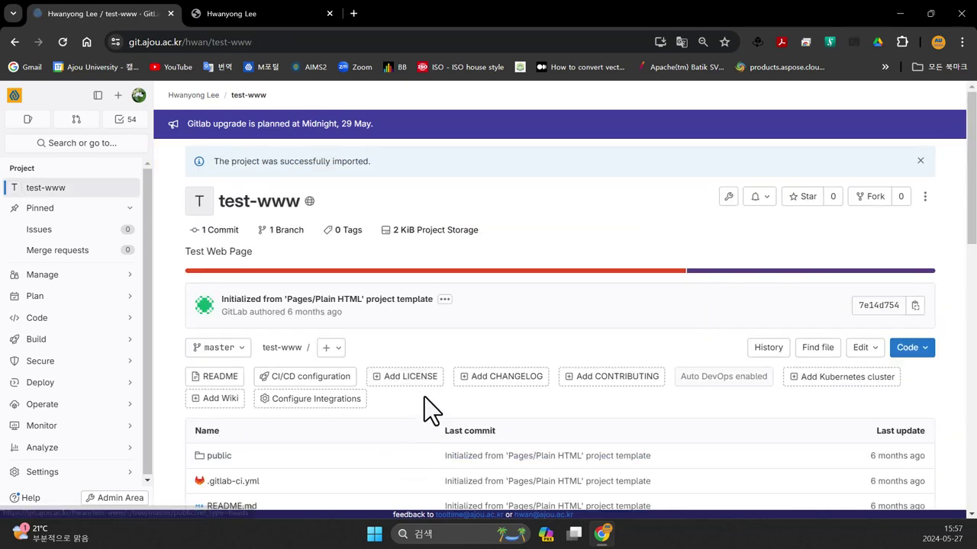
- Examine the test-www project's file list and the README sections on GitLab CI and user or group Pages
scroll(422, 402, "down", 4)
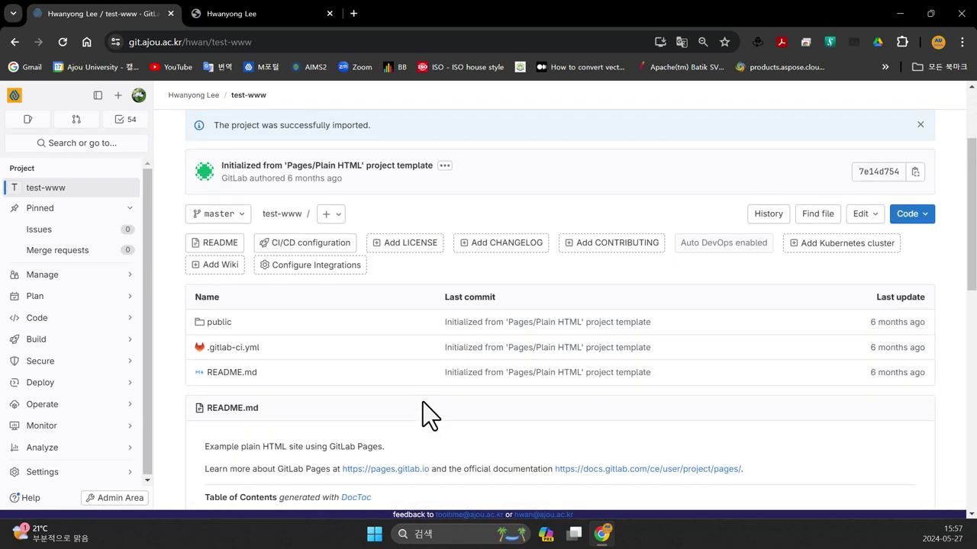
scroll(422, 409, "down", 2)
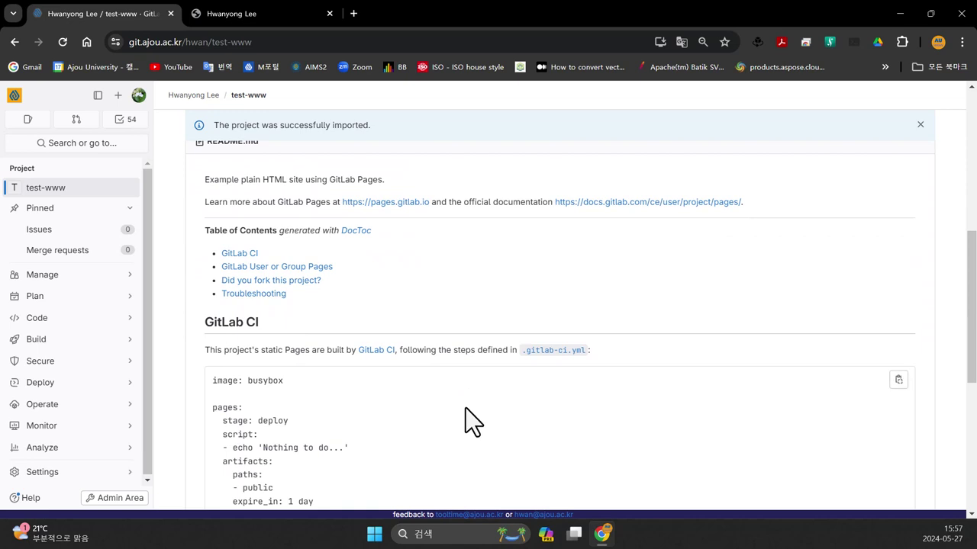
scroll(465, 408, "down", 2)
scroll(504, 385, "up", 4)
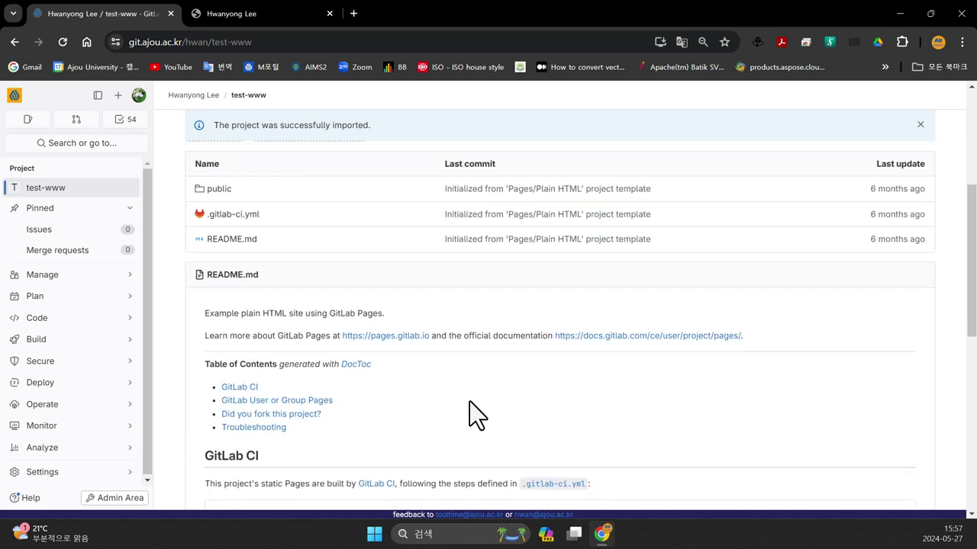
scroll(469, 402, "down", 3)
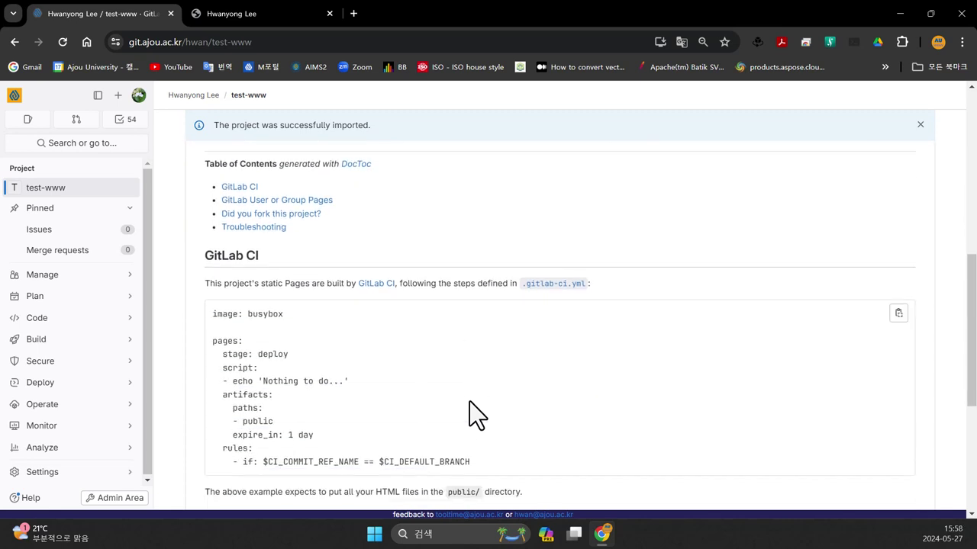
scroll(469, 402, "down", 3)
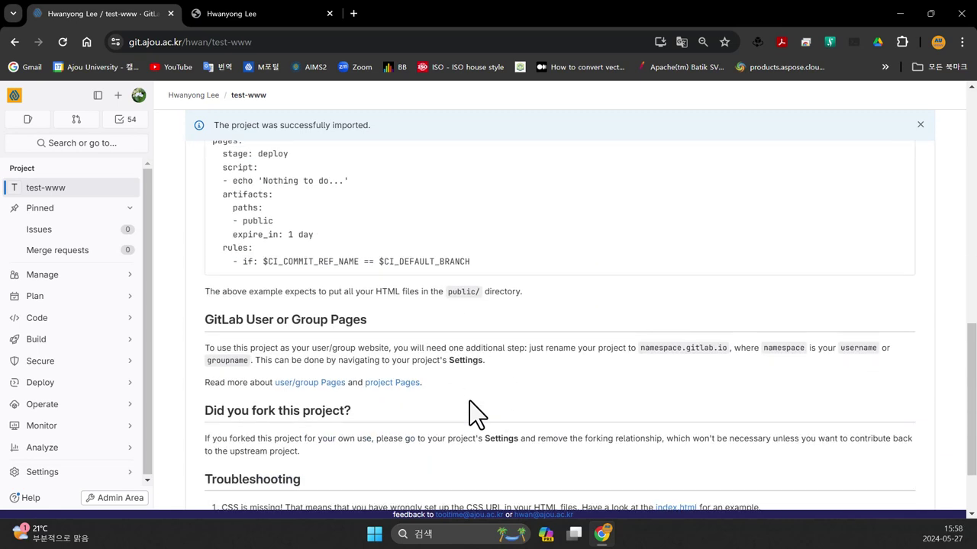
scroll(469, 402, "up", 15)
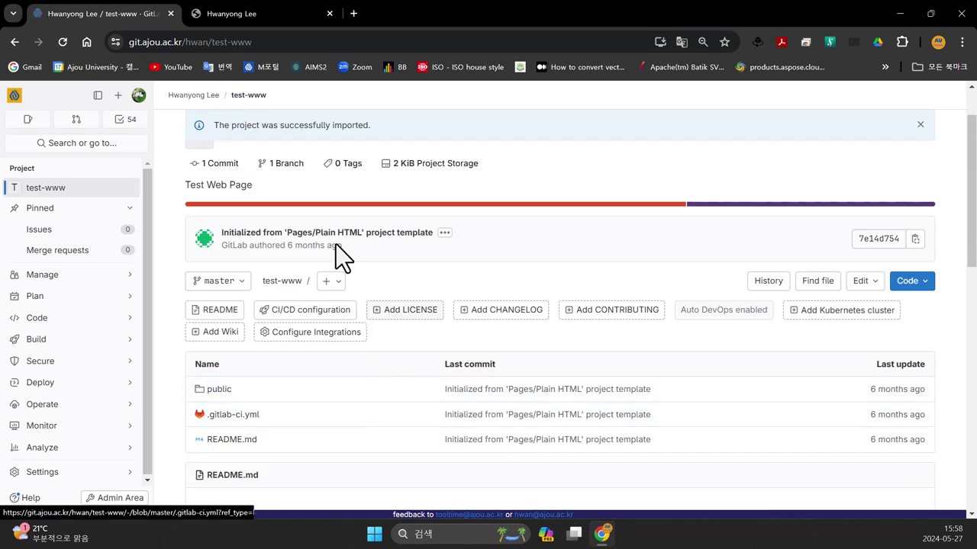
- Open the existing personal homepage project on git.ajou.ac.kr in the second browser tab
left_click(247, 16)
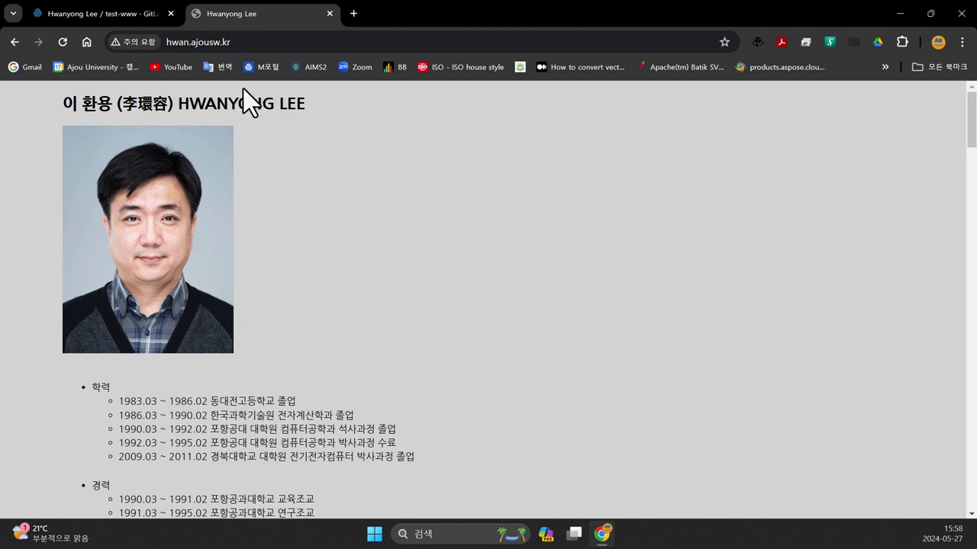
key("alt+Left")
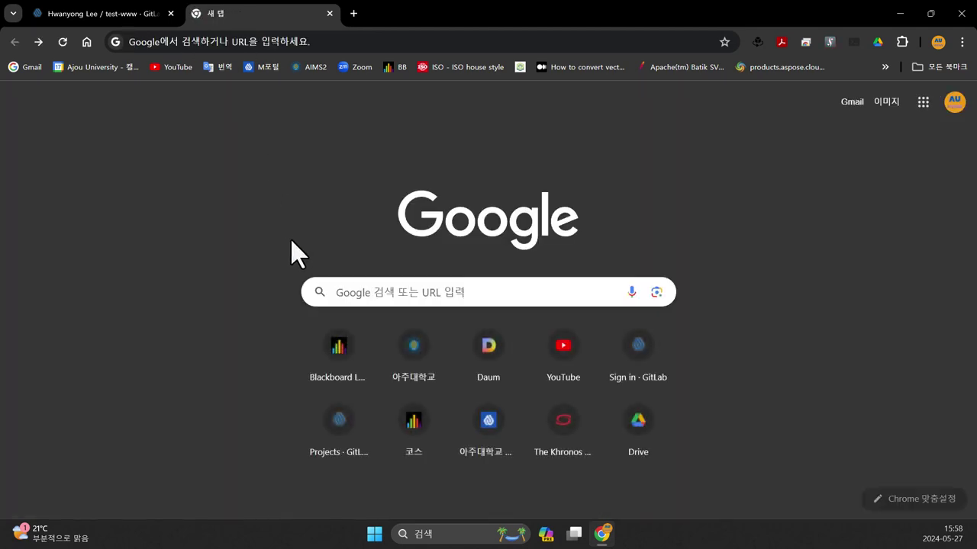
left_click(273, 42)
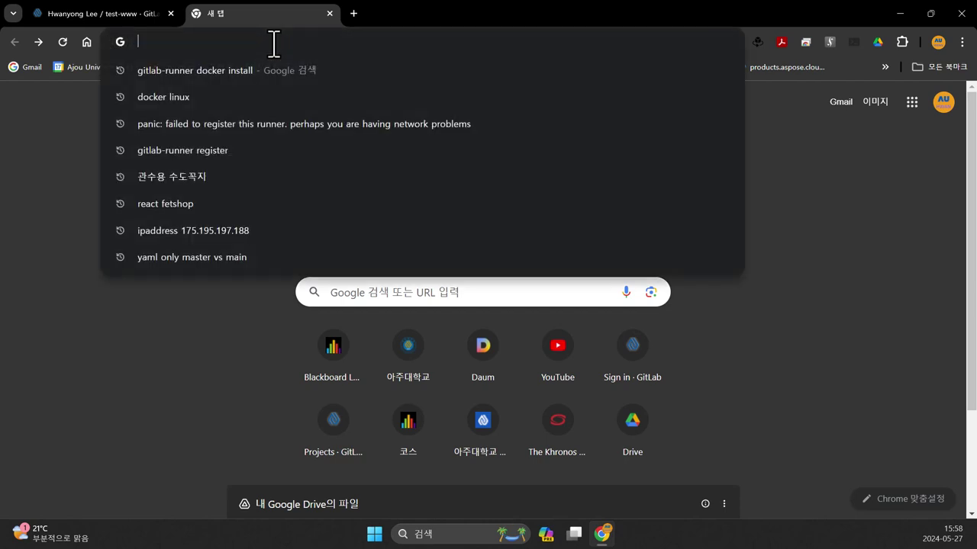
type("git.")
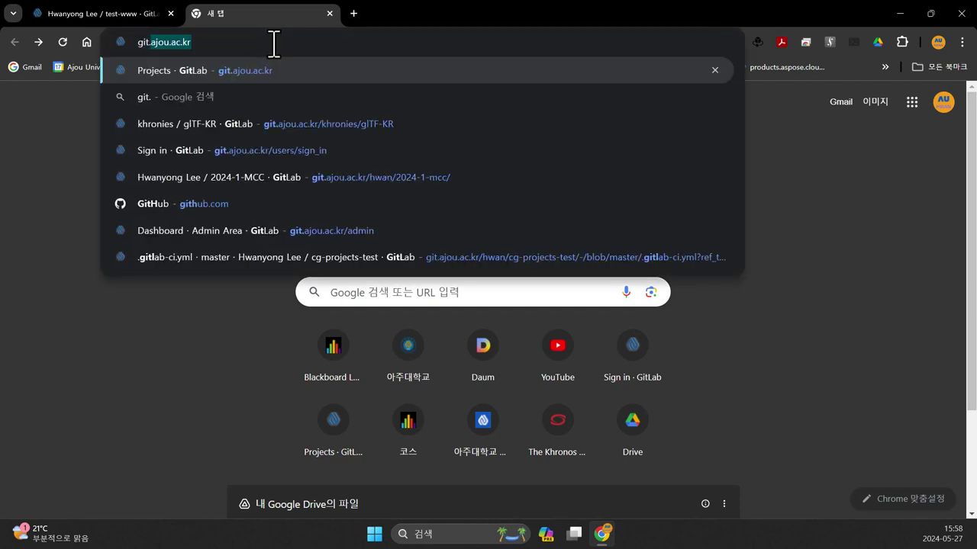
type("ajou.ac.kr")
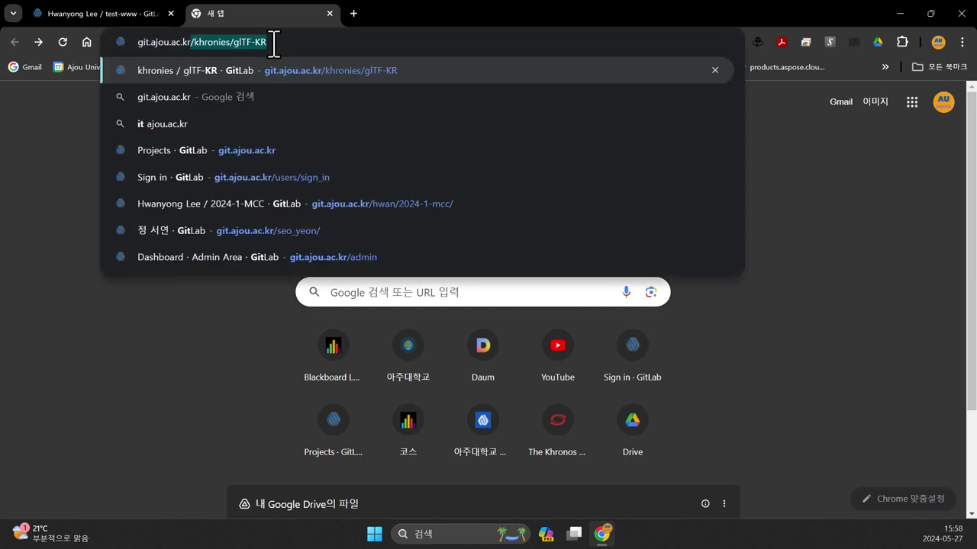
type("/hwan/")
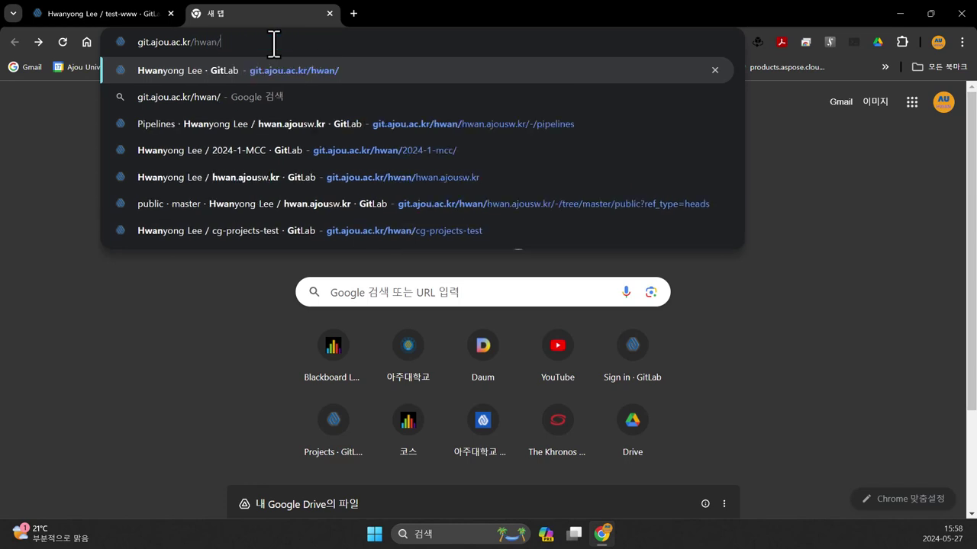
type("hwa")
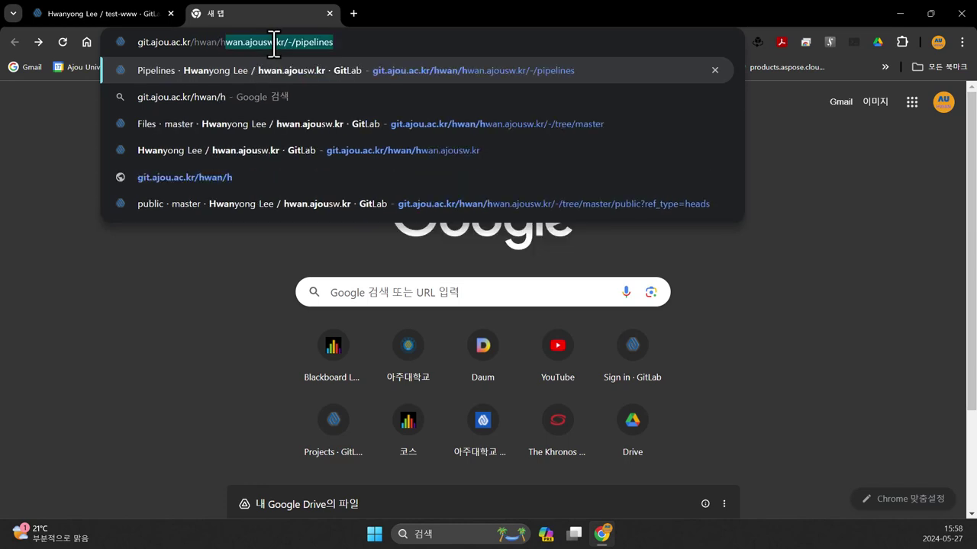
key("Return")
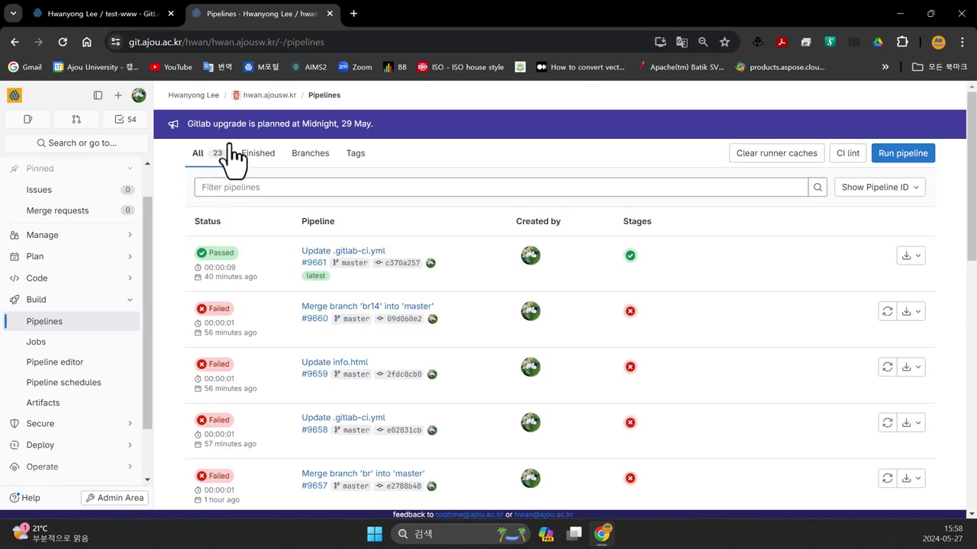
left_click(263, 96)
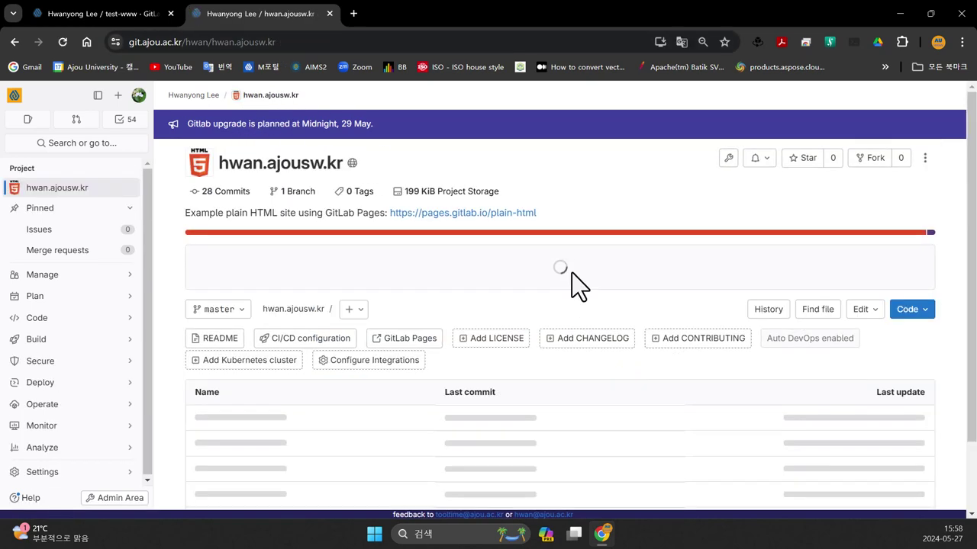
- Copy the entire contents of the homepage project's .gitlab-ci.yml file
scroll(483, 326, "down", 3)
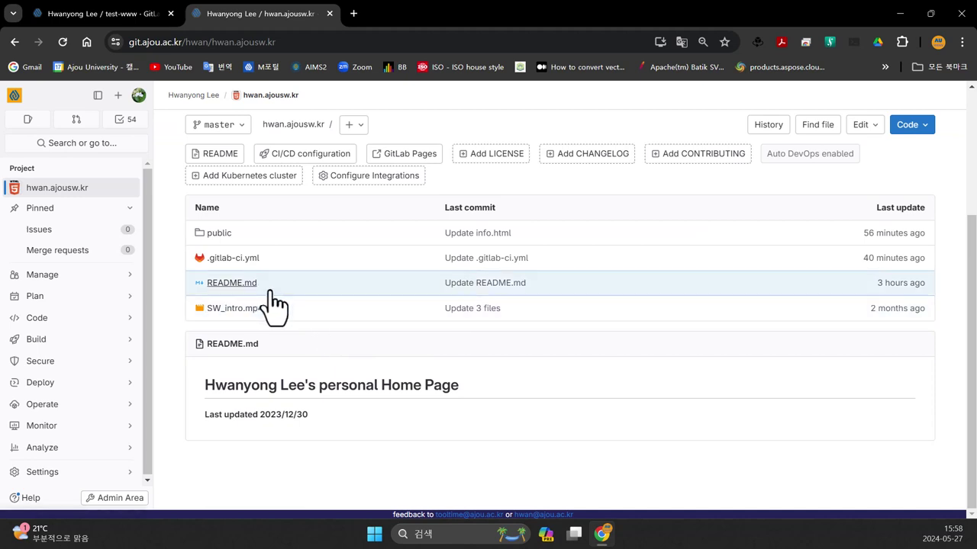
left_click(233, 259)
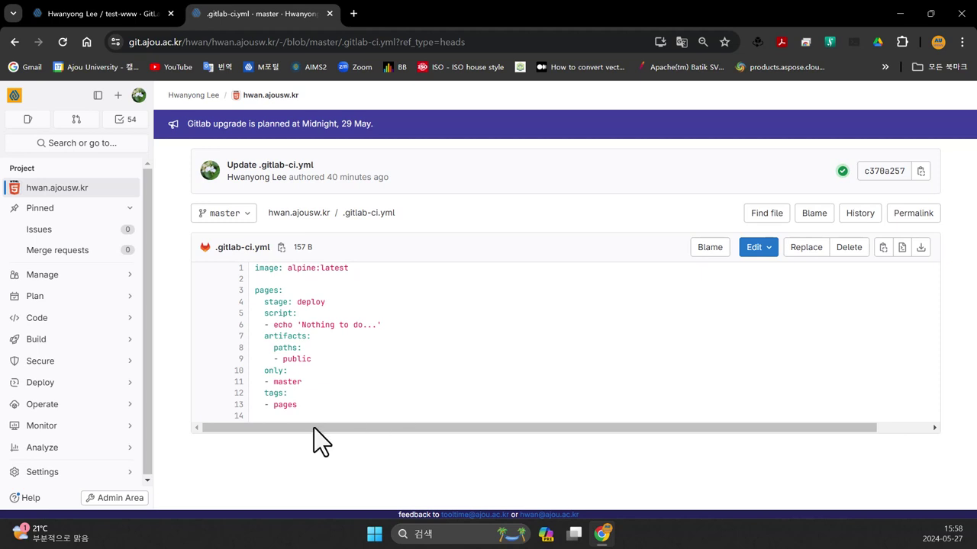
left_click_drag(298, 403, 253, 269)
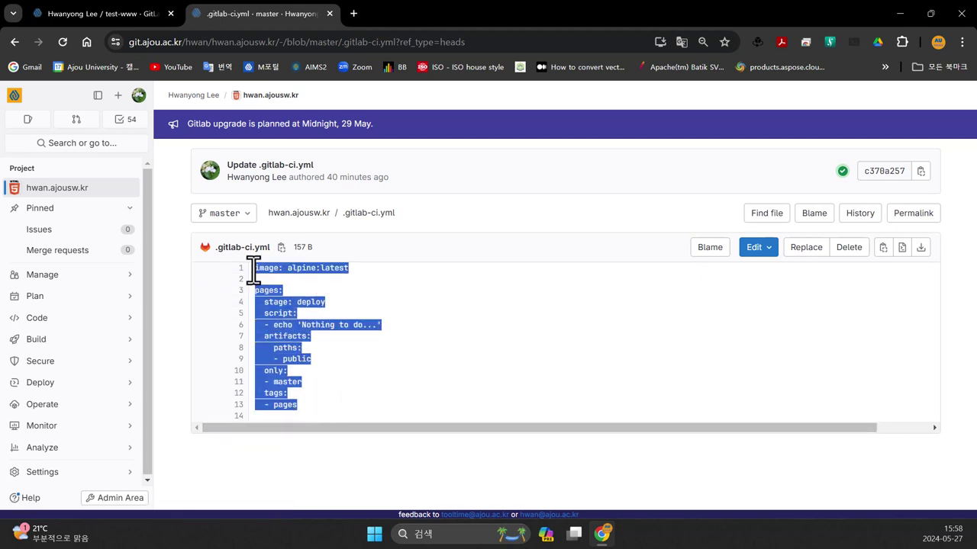
right_click(265, 314)
left_click(328, 330)
- Replace the contents of test-www's .gitlab-ci.yml with the copied alpine:latest Pages configuration and commit the change
left_click(87, 15)
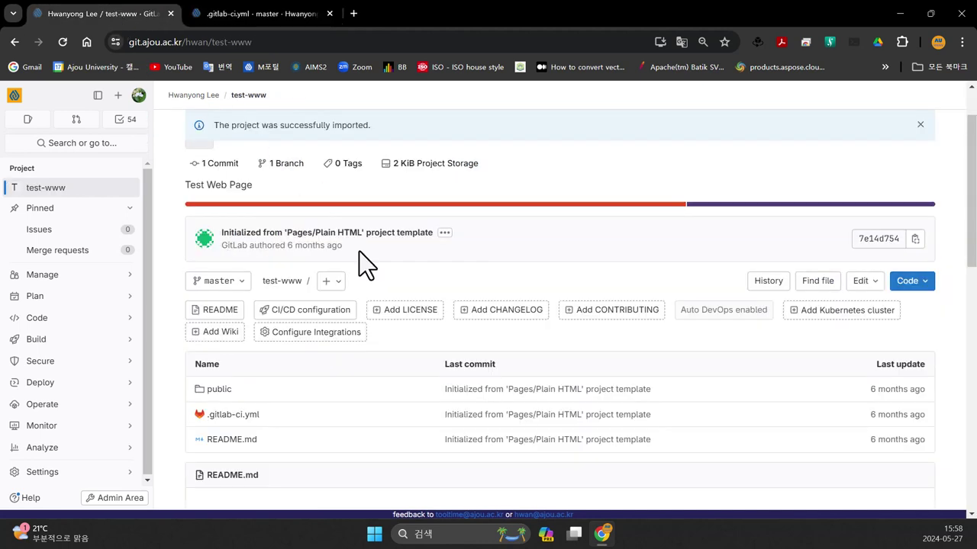
left_click(225, 416)
left_click(759, 289)
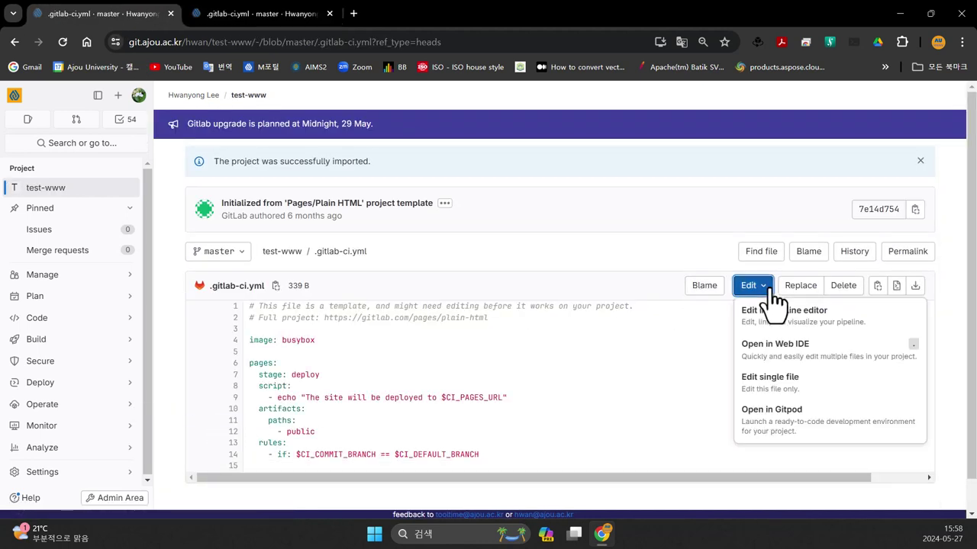
left_click(763, 394)
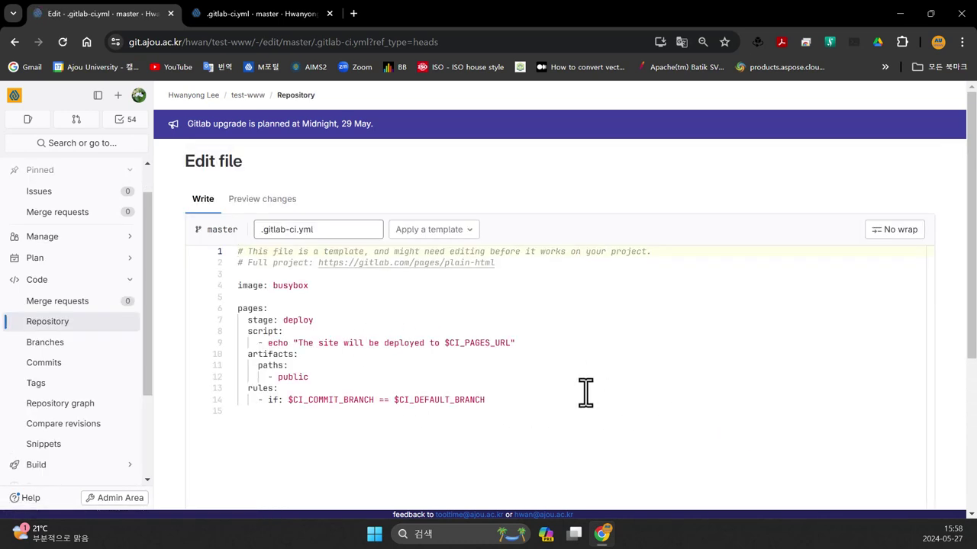
left_click_drag(571, 413, 183, 236)
key("ctrl+v")
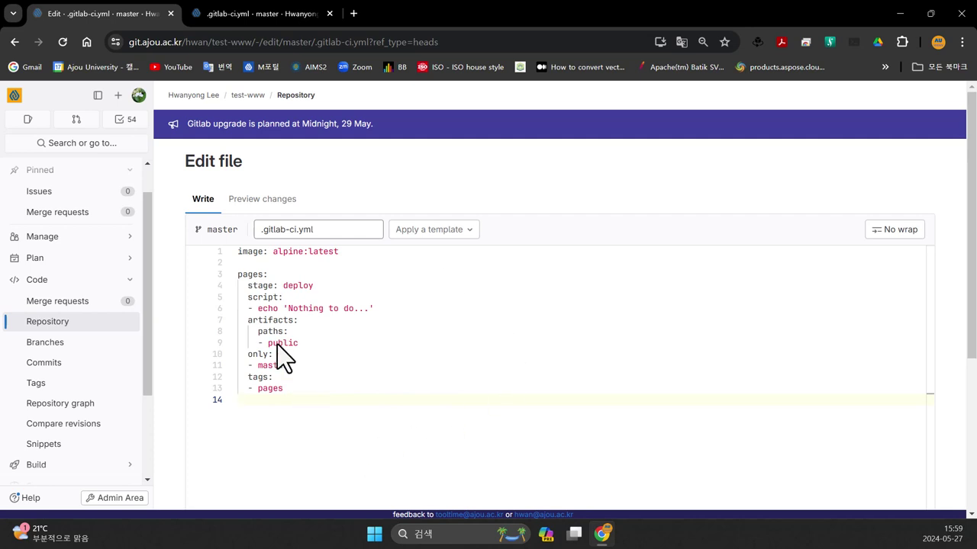
left_click(967, 371)
left_click(231, 444)
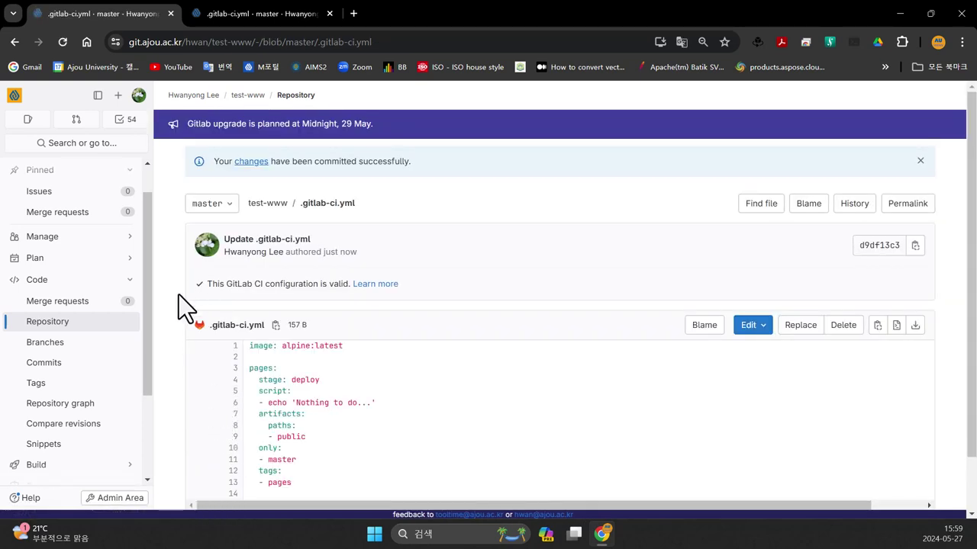
scroll(179, 294, "down", 1)
scroll(179, 294, "up", 1)
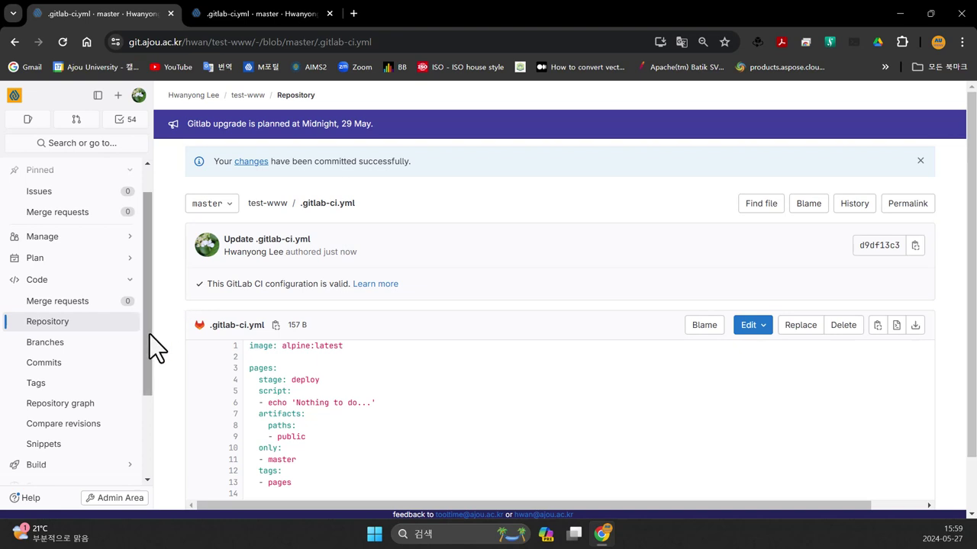
- Open index.html from the test-www repository's public folder for single-file editing
left_click(270, 206)
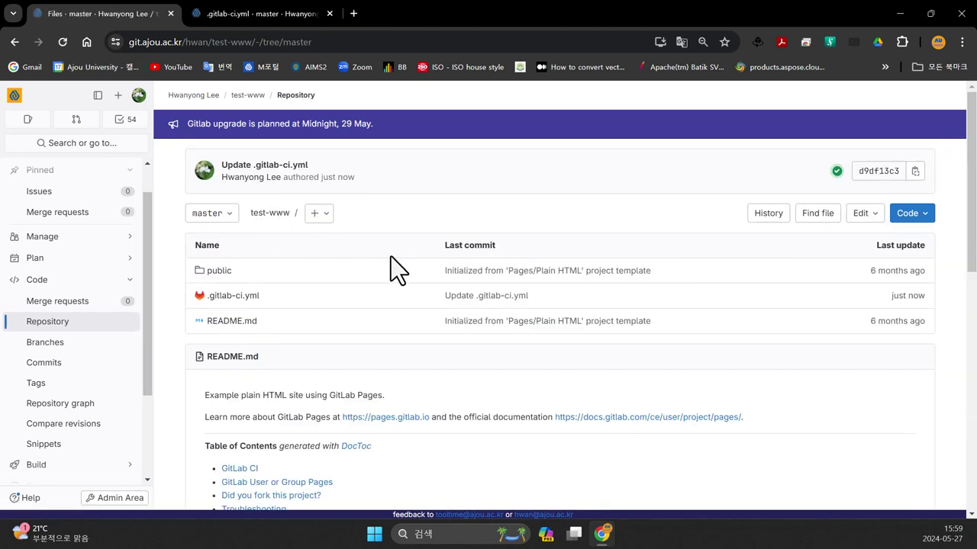
scroll(456, 418, "down", 2)
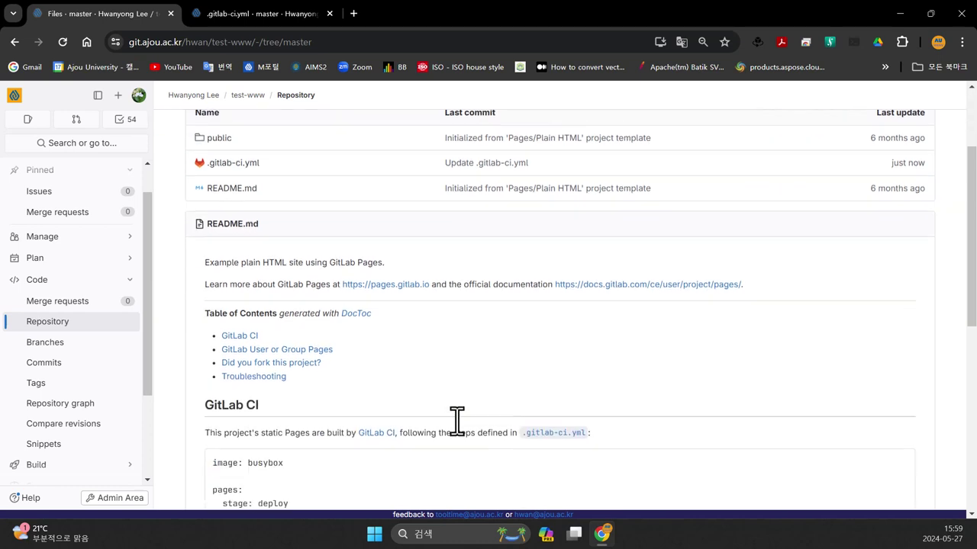
scroll(458, 424, "up", 2)
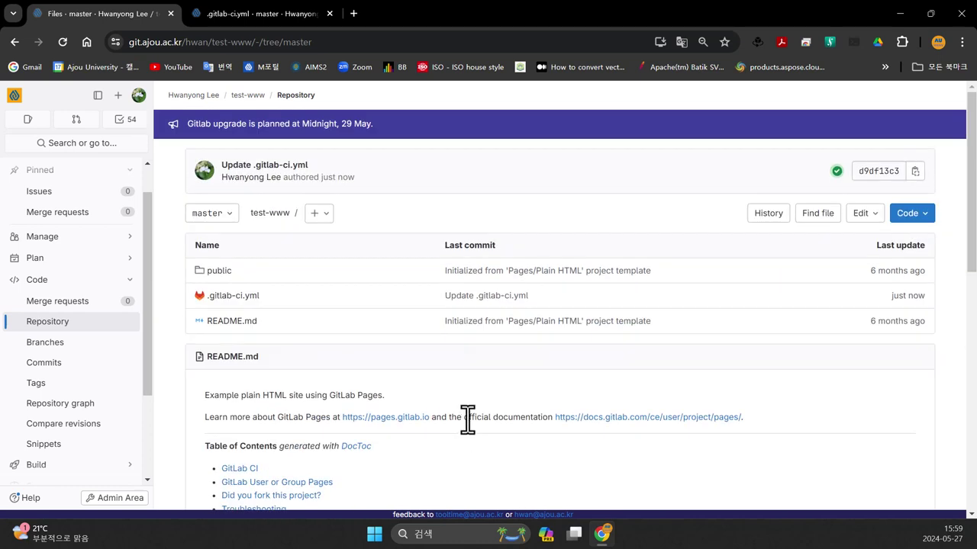
left_click(227, 279)
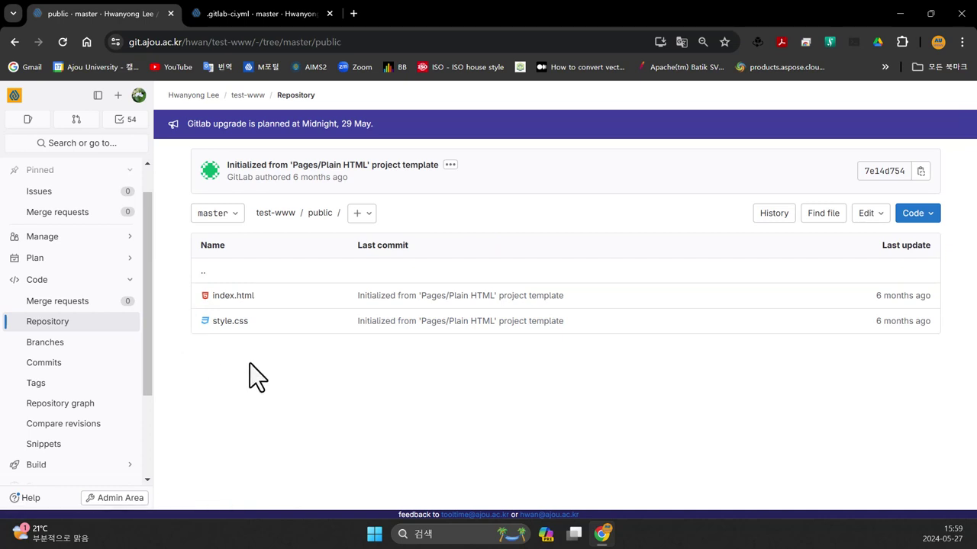
left_click(236, 297)
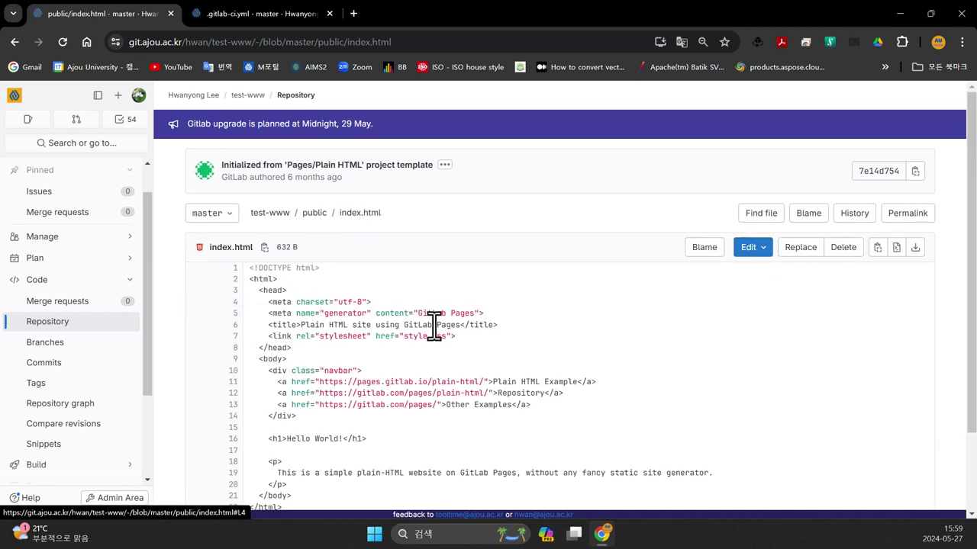
scroll(615, 345, "down", 2)
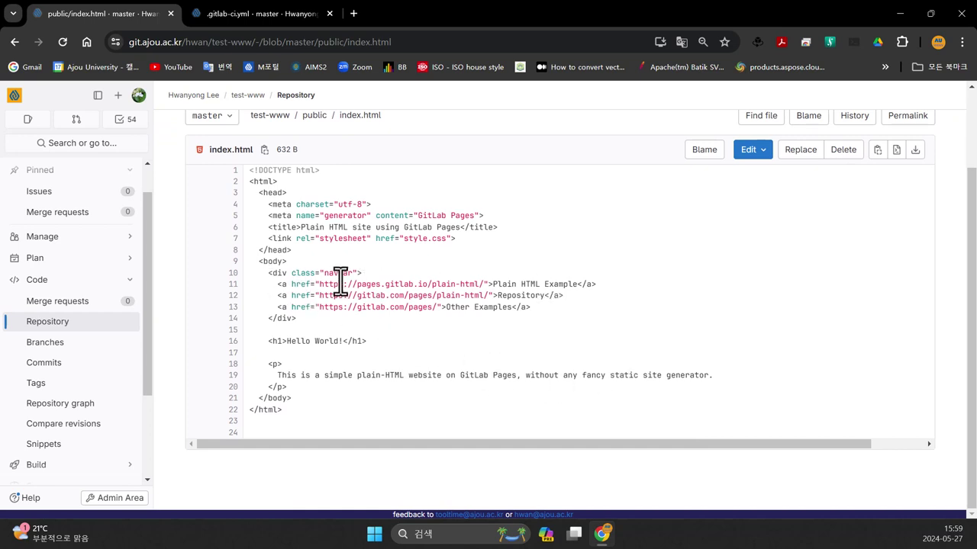
left_click(747, 152)
left_click(763, 220)
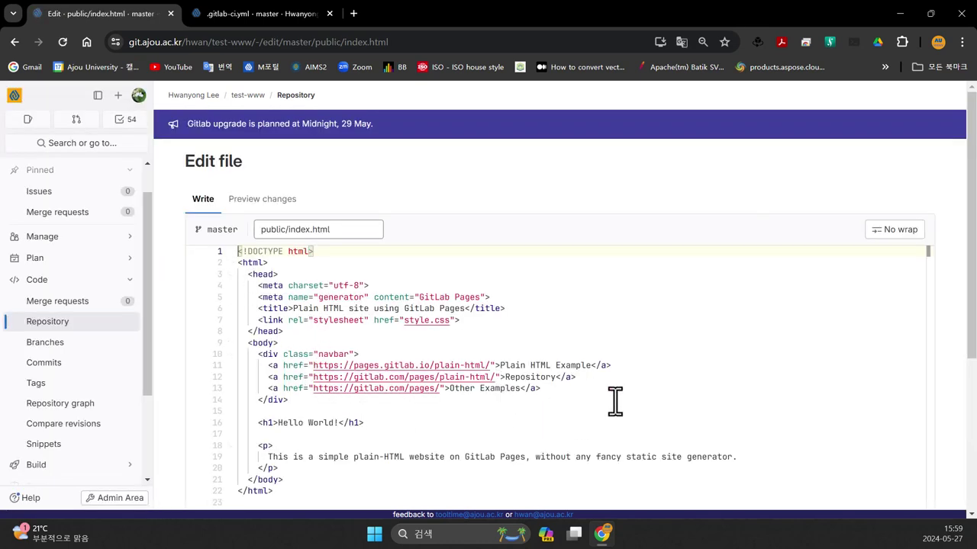
- Delete the navbar div block and the blank line after it from the body of index.html
left_click_drag(289, 400, 191, 354)
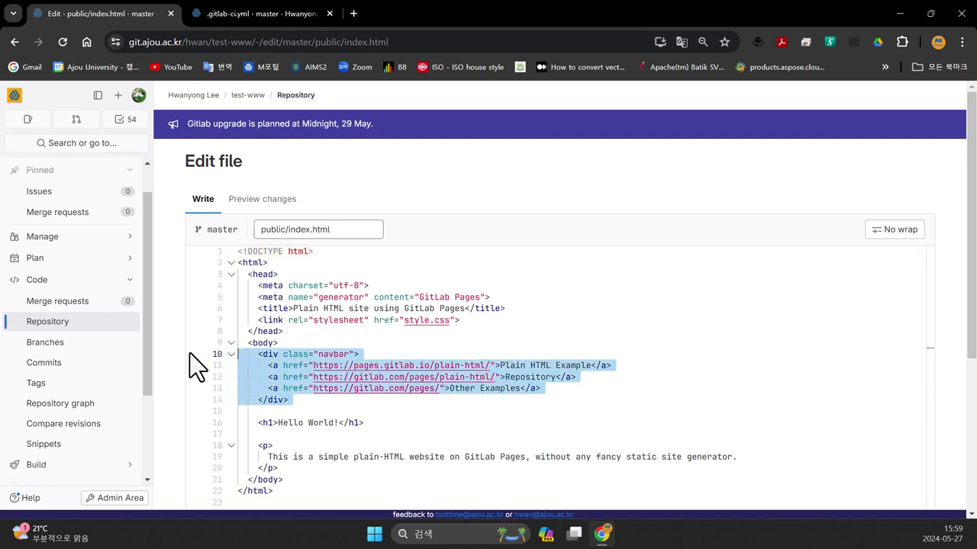
key("Delete")
key("Delete")
key("Delete")
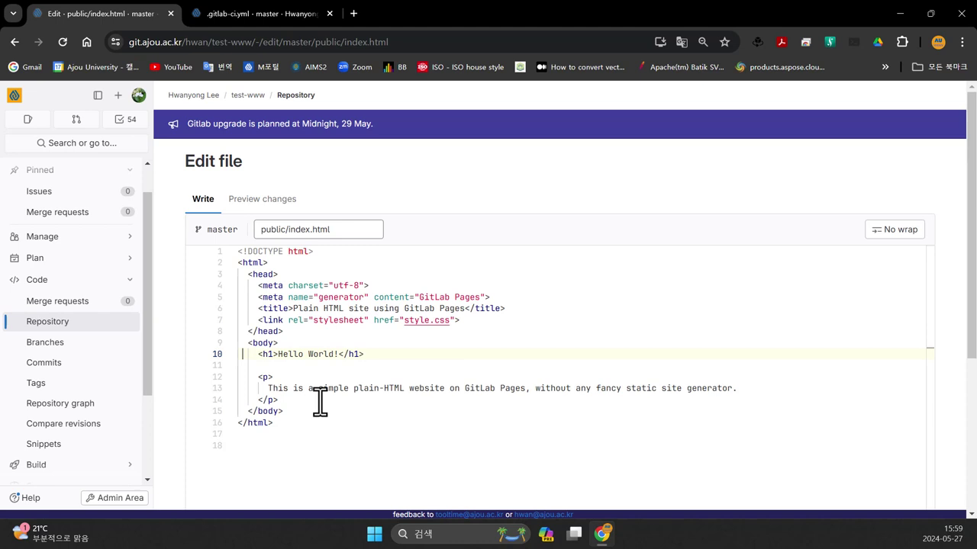
- Change the paragraph text in index.html to "This is a test-www"
left_click_drag(313, 386, 740, 390)
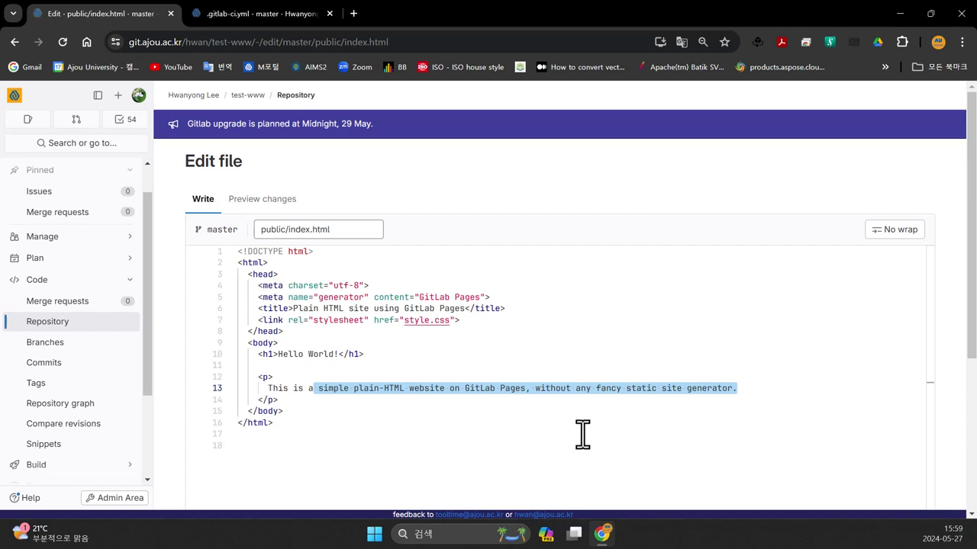
type("test-www")
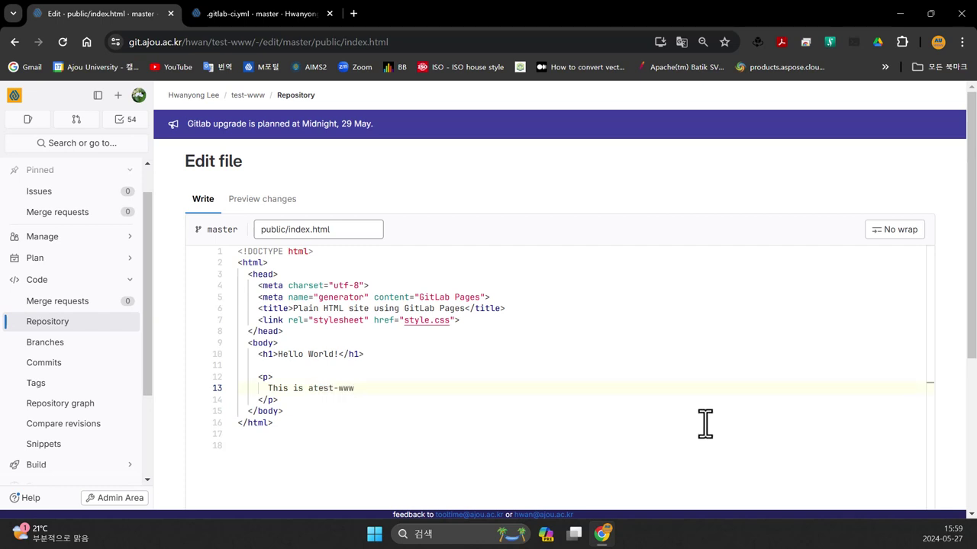
left_click(313, 388)
- Set the commit message to First Commit and the target branch to br_a for the index.html change
scroll(948, 353, "down", 3)
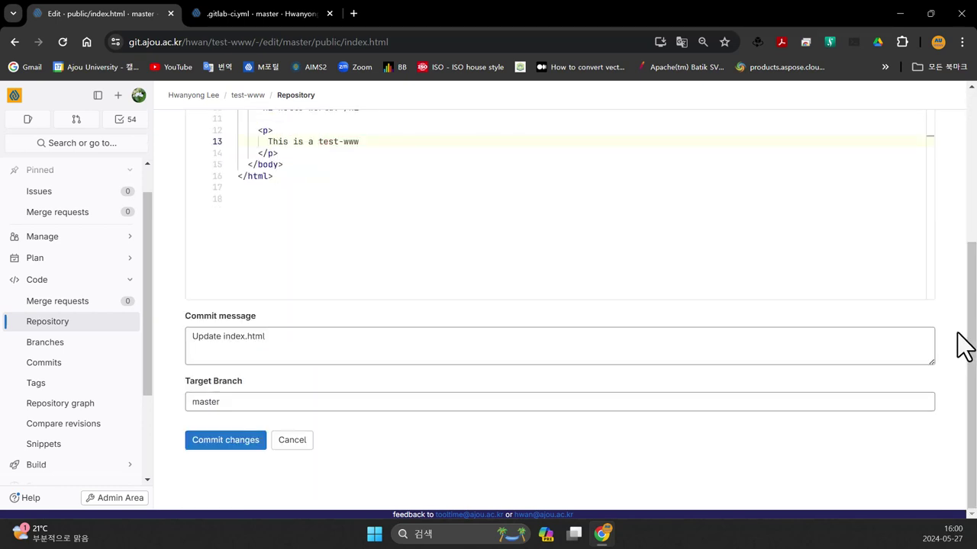
left_click(303, 408)
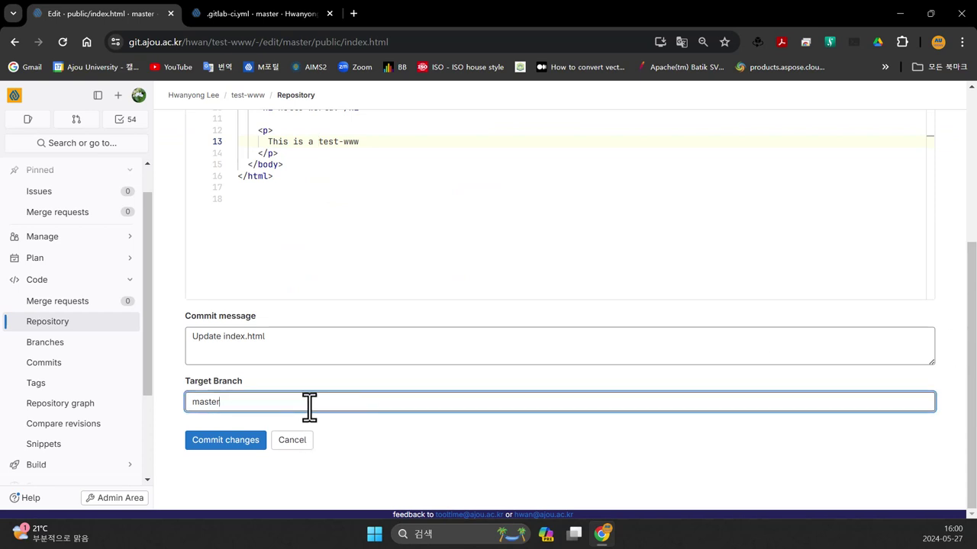
left_click(307, 336)
key("ctrl+a")
type("F")
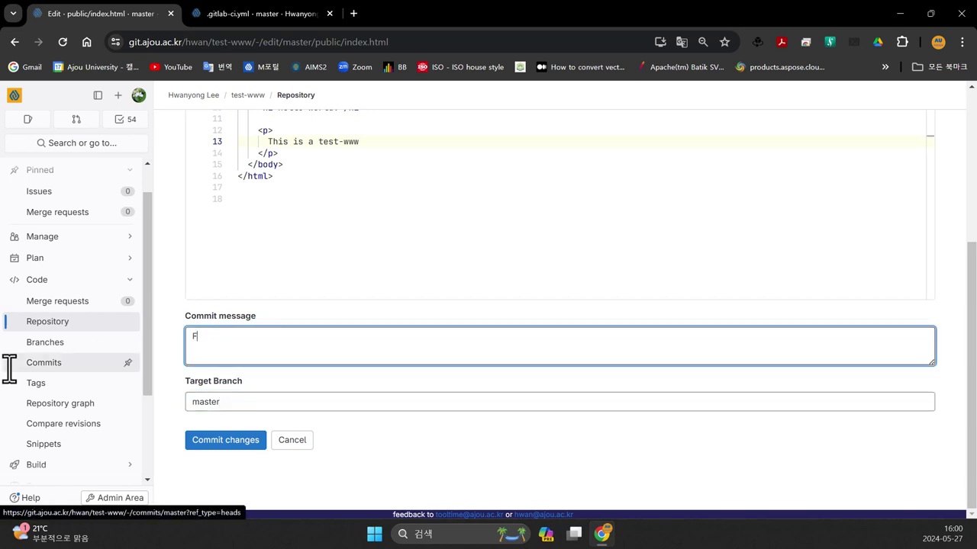
type("irst Commit")
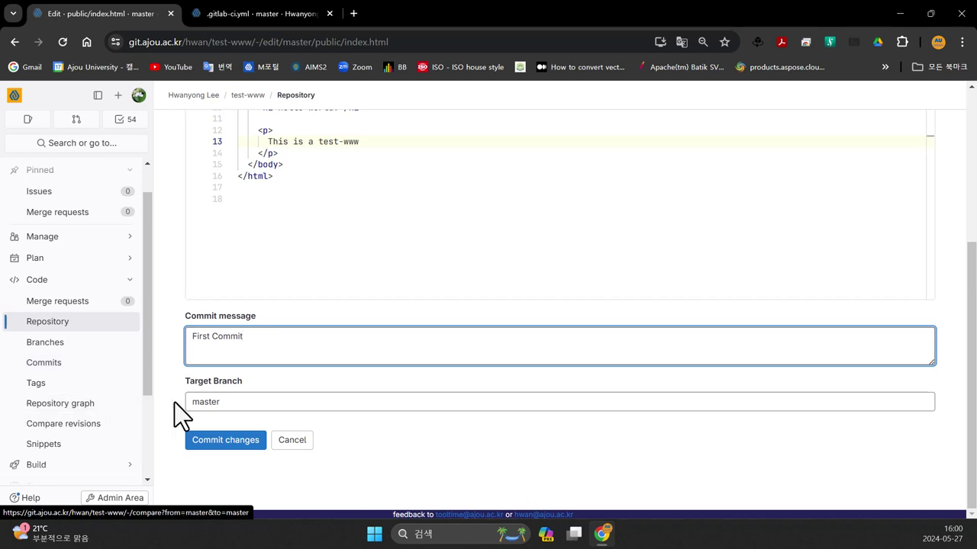
double_click(238, 403)
type("br_a")
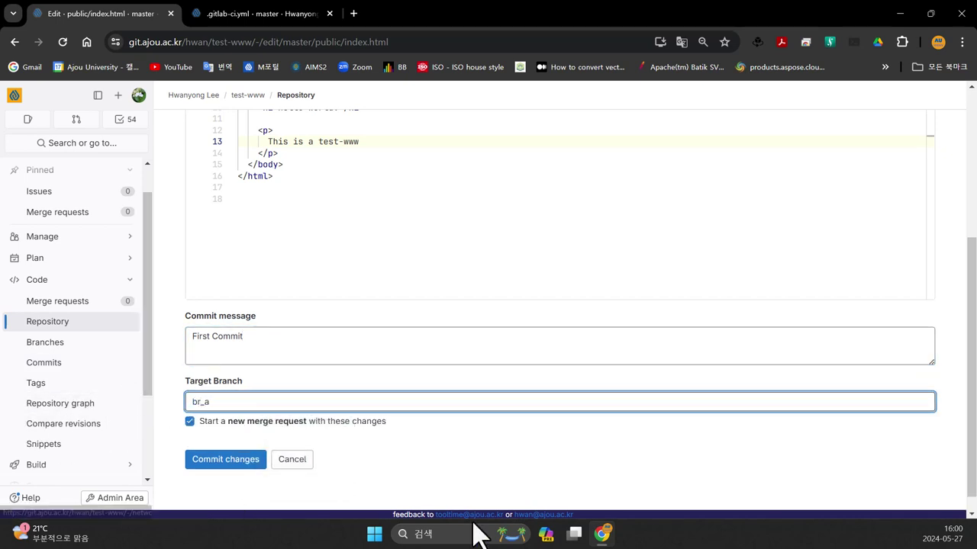
left_click(525, 492)
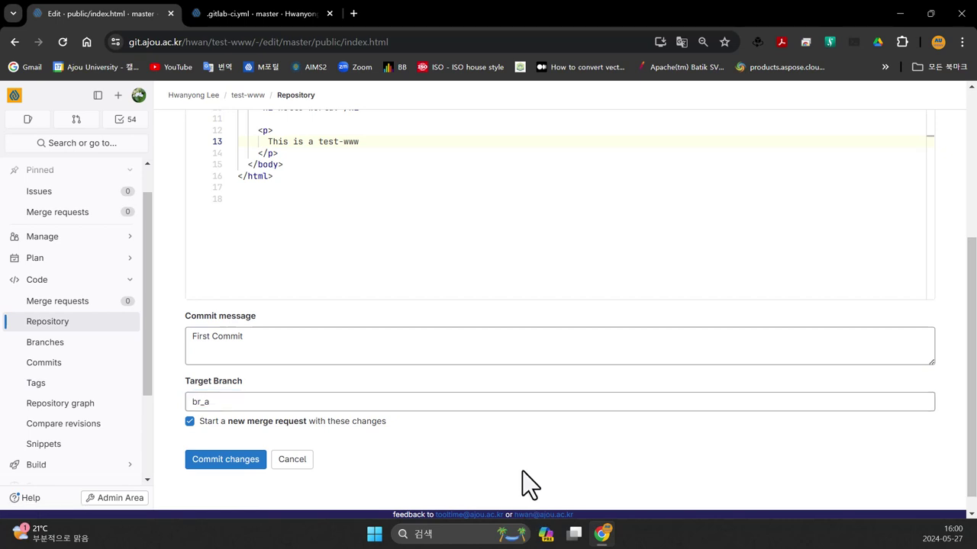
- Commit the index.html change to br_a and create a First Commit merge request from br_a into master
left_click(226, 468)
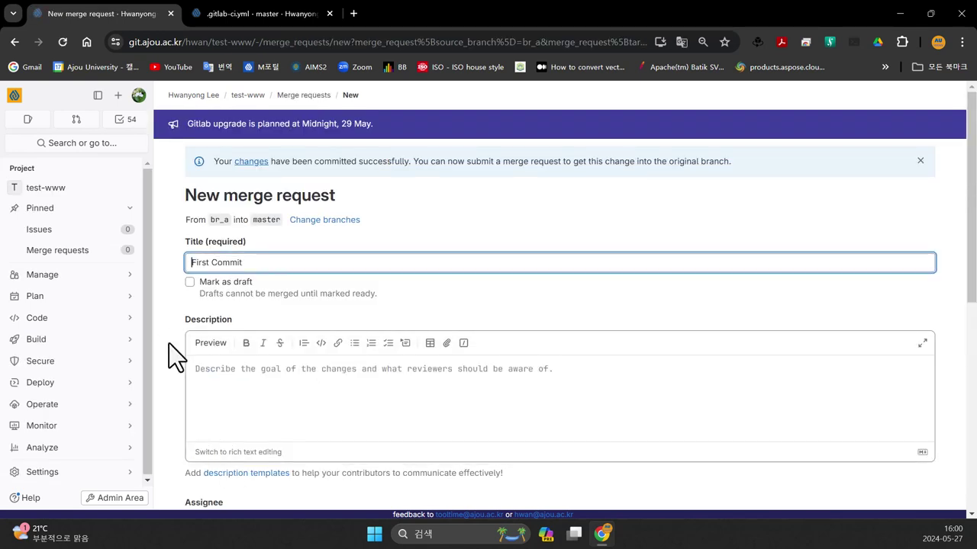
scroll(169, 341, "down", 4)
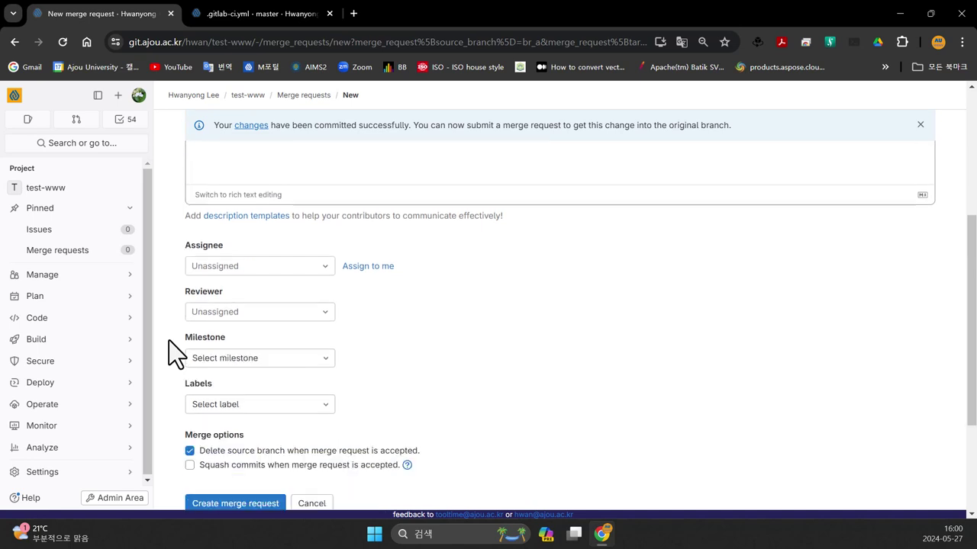
scroll(168, 340, "down", 2)
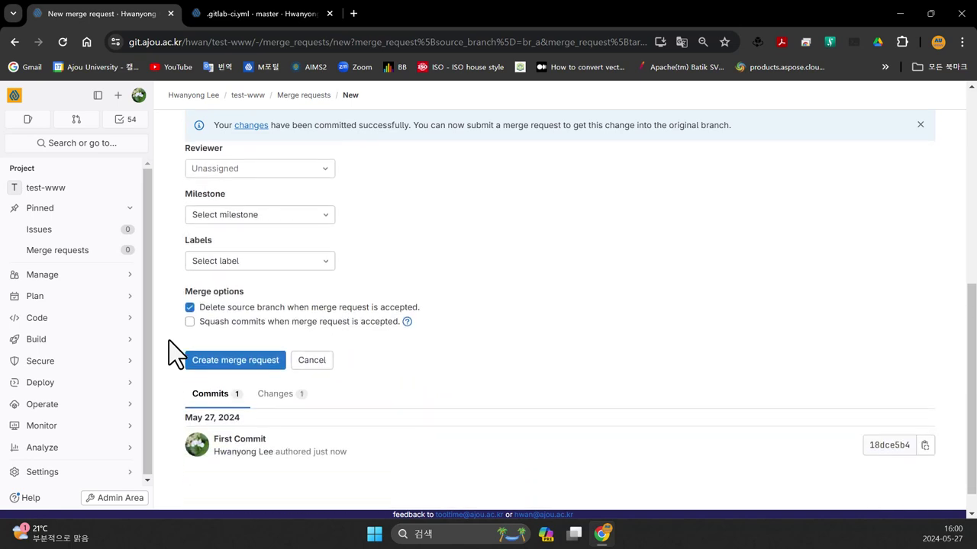
scroll(168, 340, "down", 1)
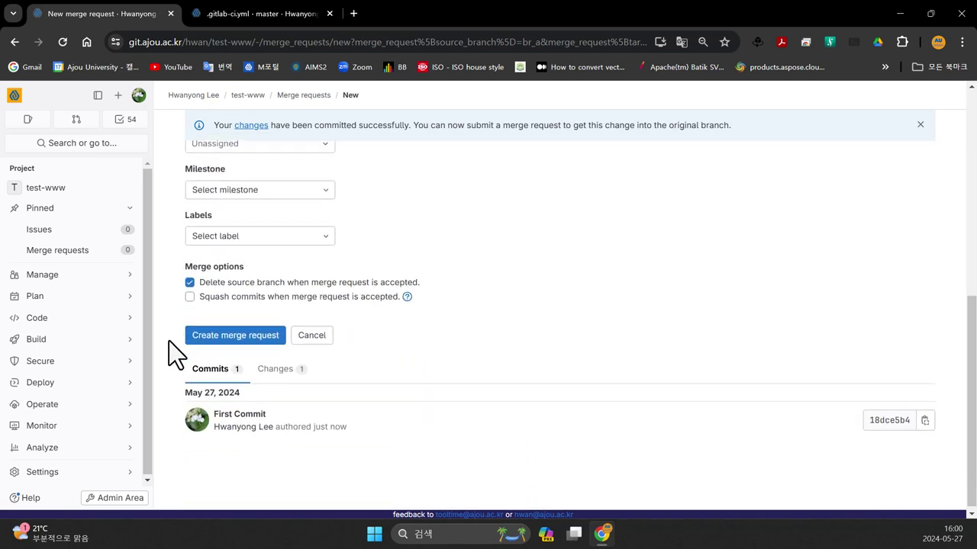
left_click(227, 336)
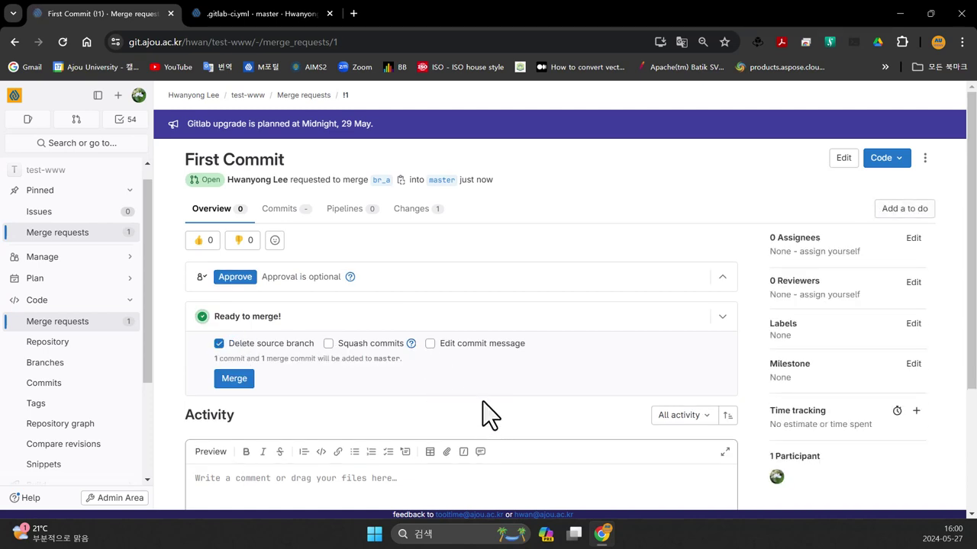
- Merge the First Commit merge request into master and open the pipeline that the merge started
scroll(340, 343, "down", 2)
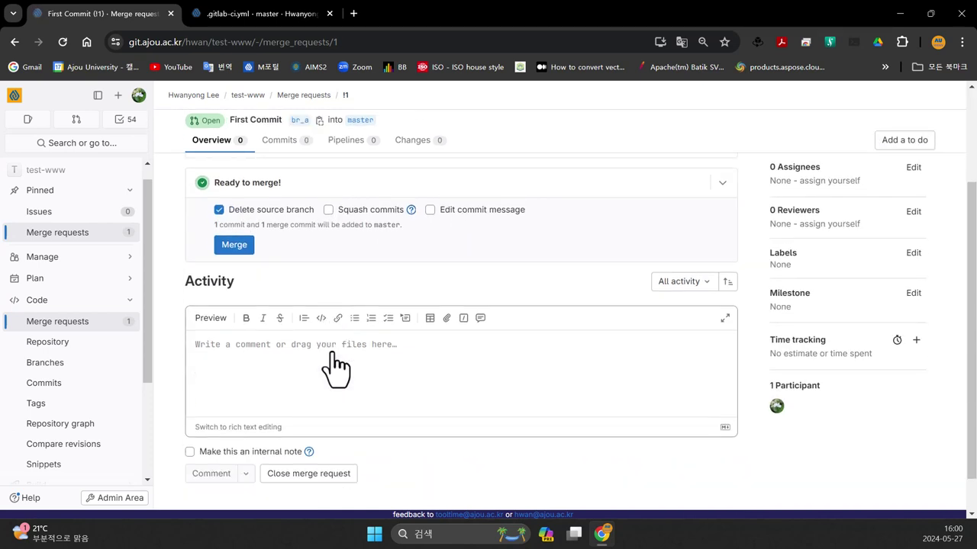
left_click(236, 254)
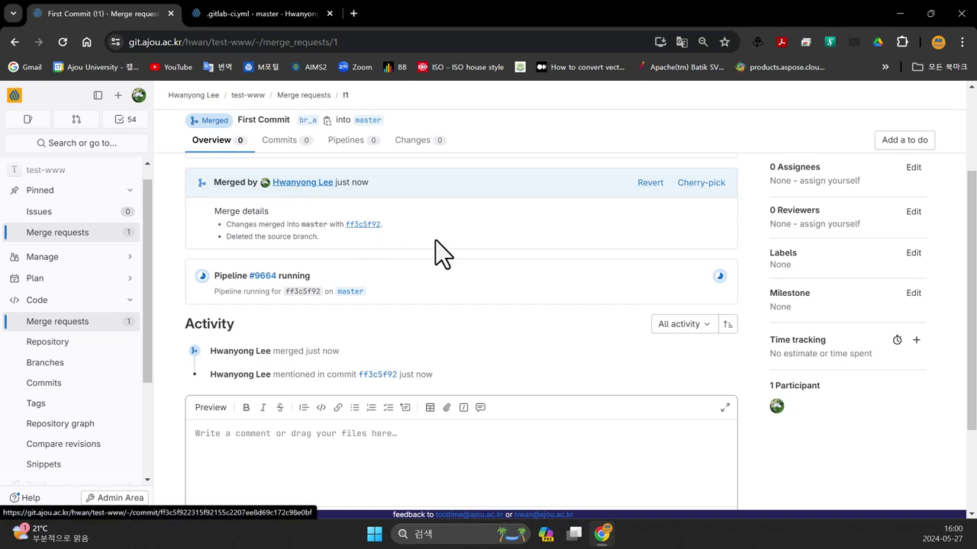
left_click(261, 277)
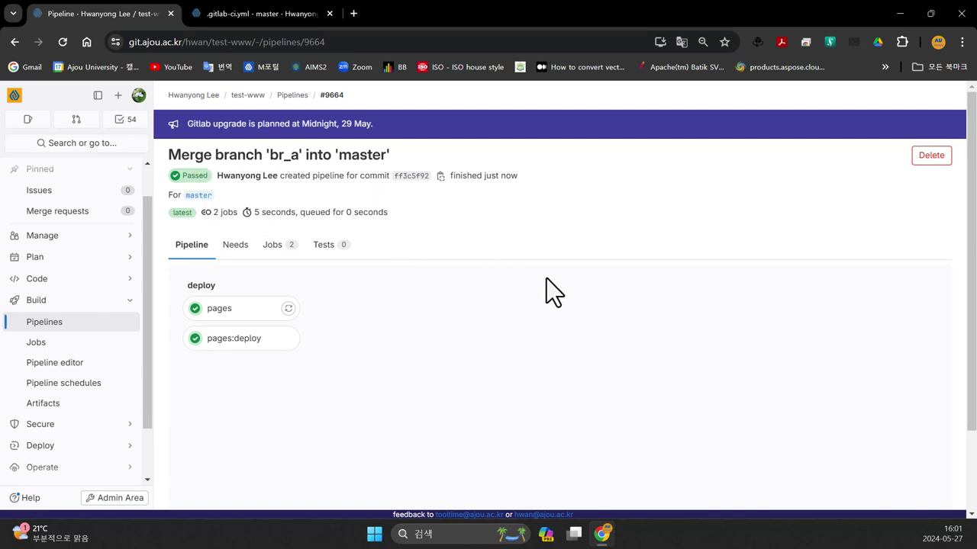
- Open the project's Pages deployment settings and visit the published site at its unique domain address
scroll(521, 314, "down", 2)
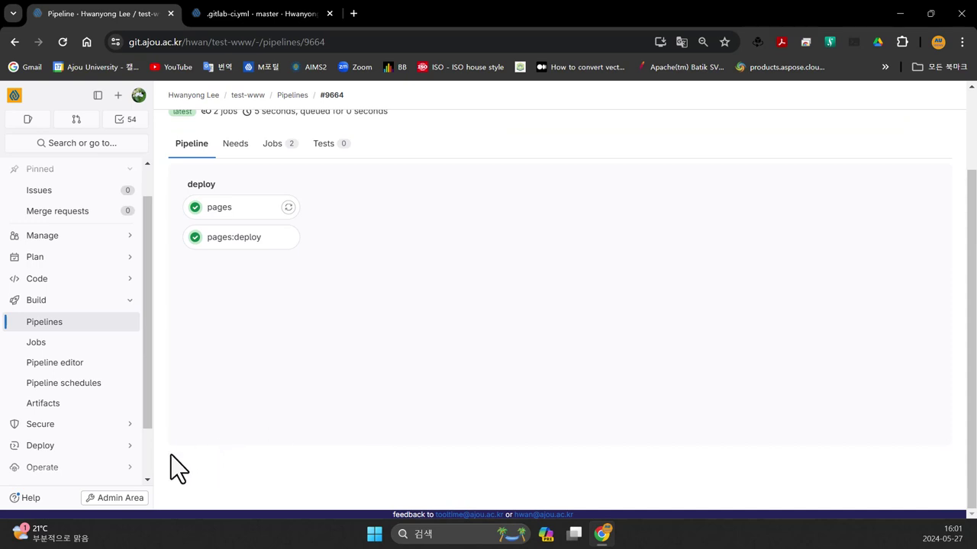
left_click(72, 449)
scroll(104, 381, "down", 1)
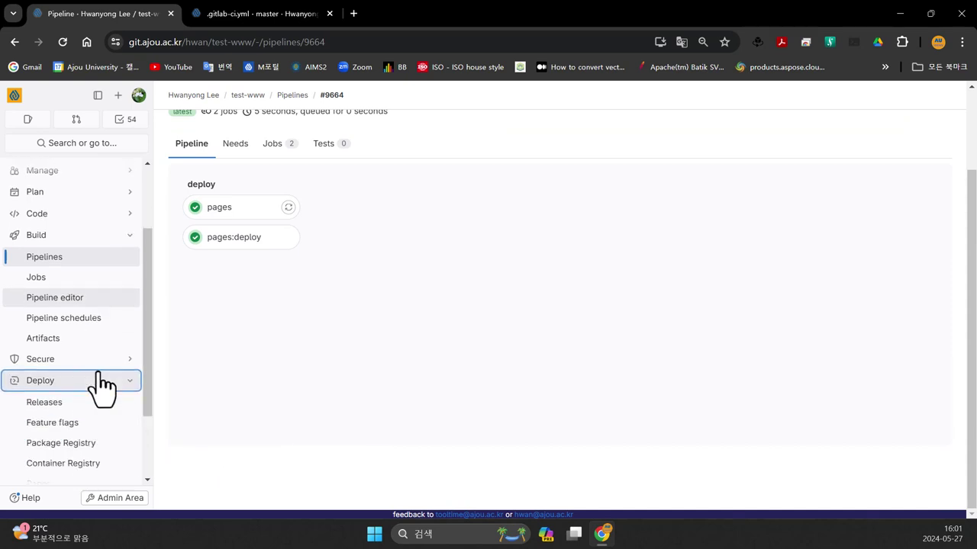
scroll(102, 389, "down", 2)
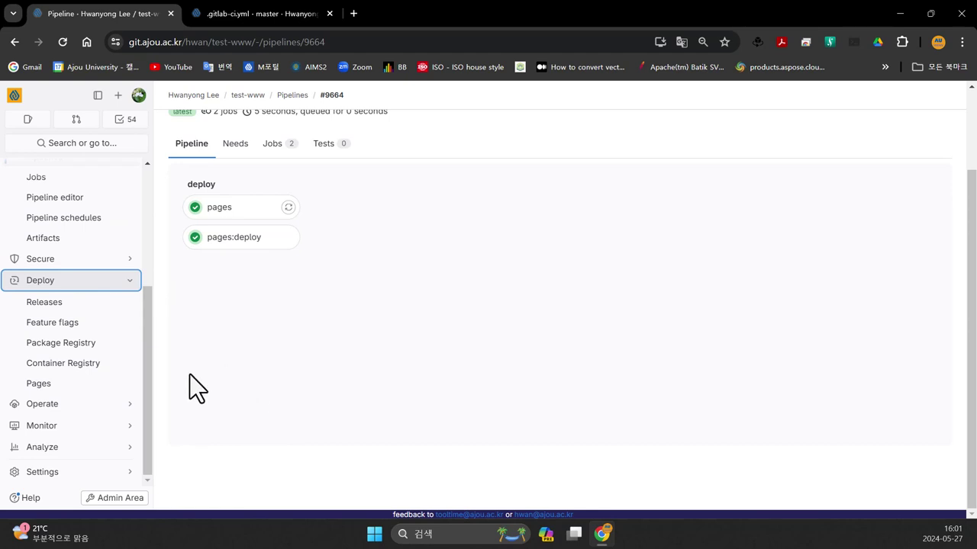
left_click(64, 391)
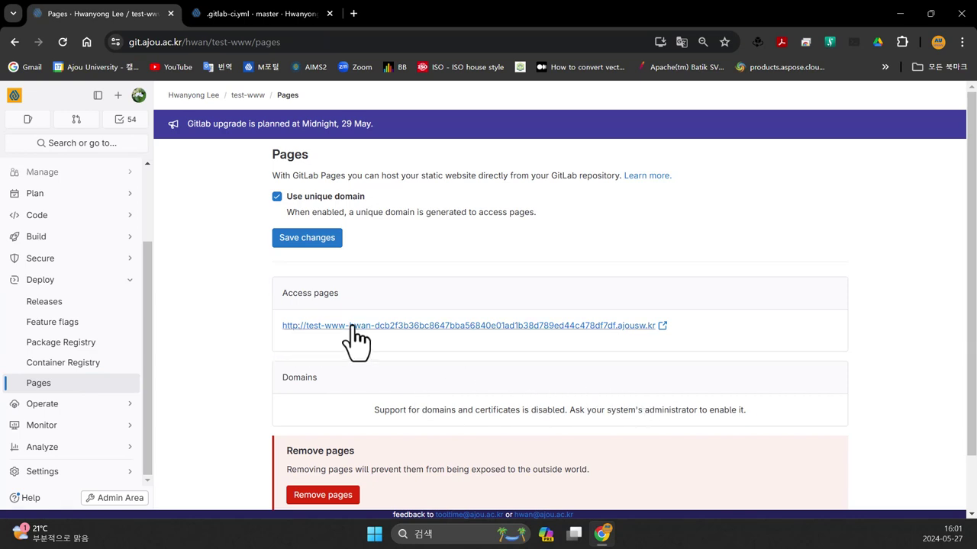
left_click(505, 326)
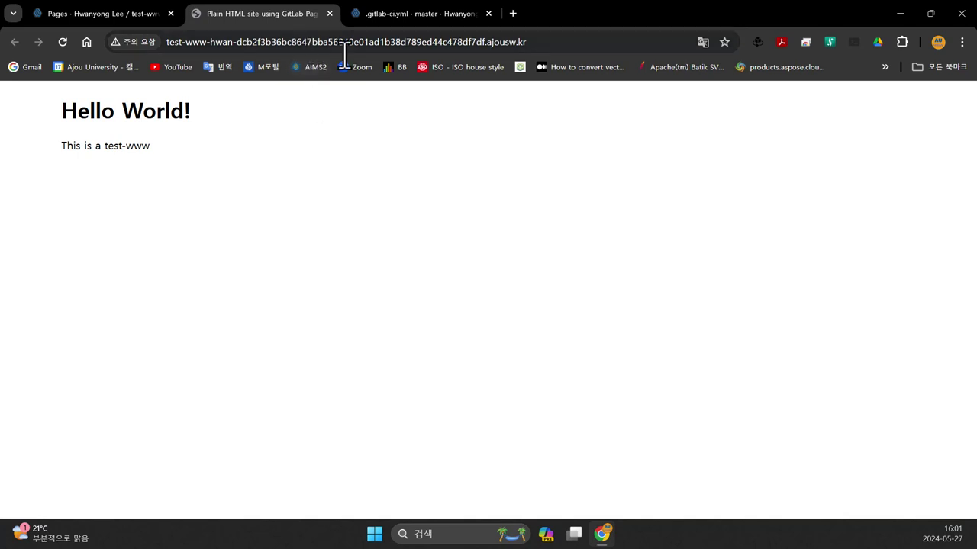
- Disable the unique domain option in the project's Pages settings and save the changes
left_click(111, 19)
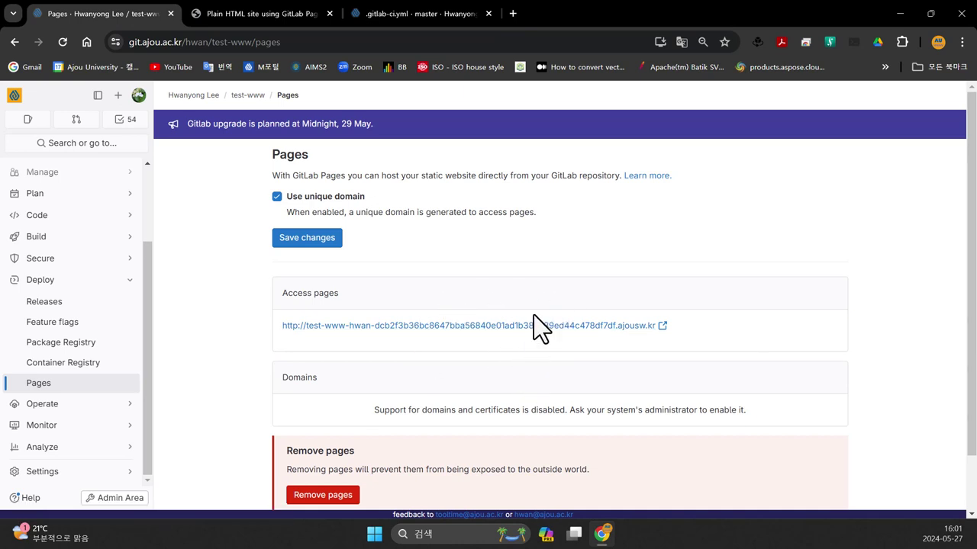
left_click(278, 198)
left_click(301, 239)
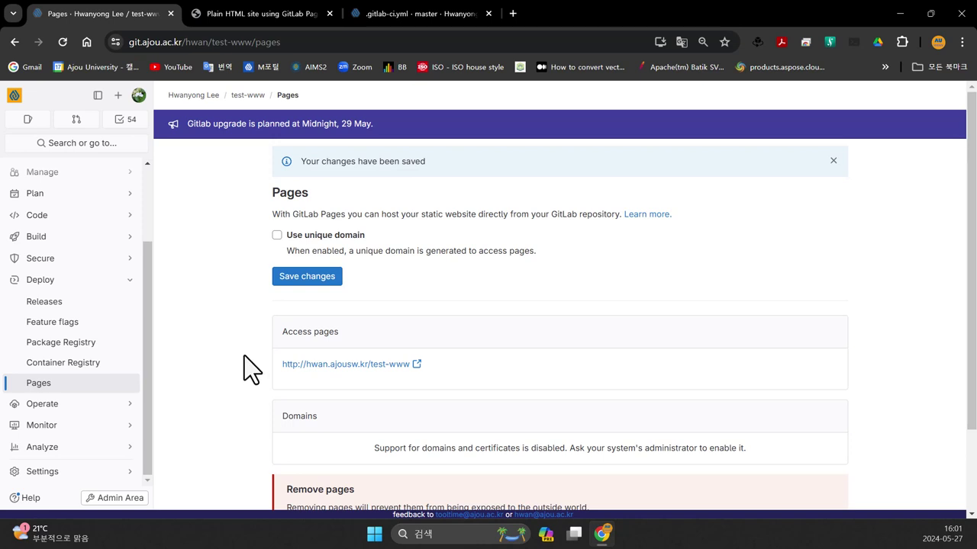
- Check the site at its short test-www address, then return to the Pages settings
scroll(245, 355, "down", 2)
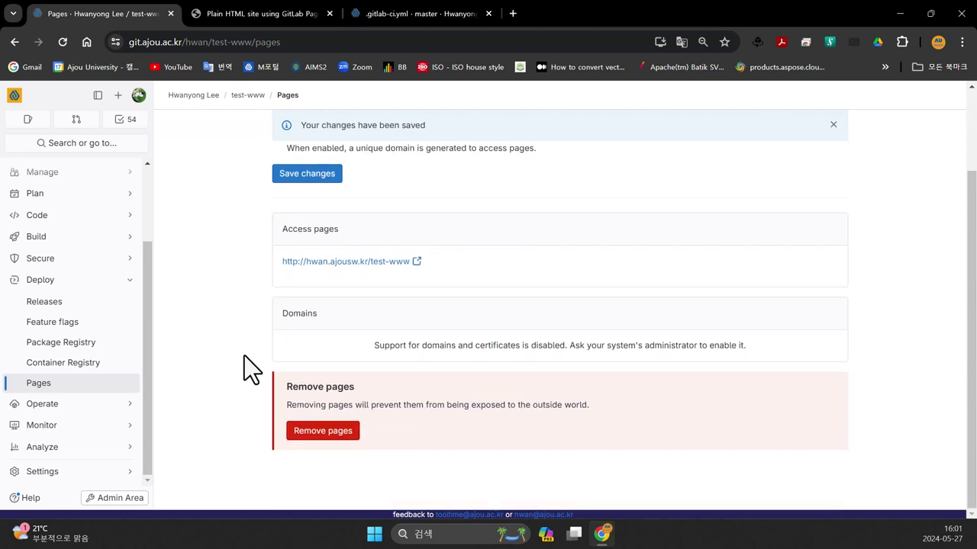
scroll(244, 355, "up", 2)
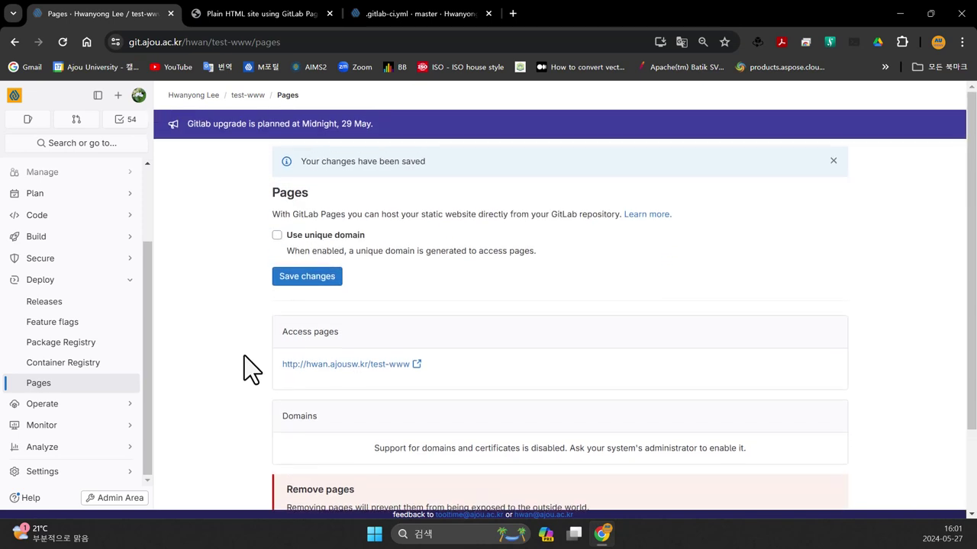
left_click(315, 365)
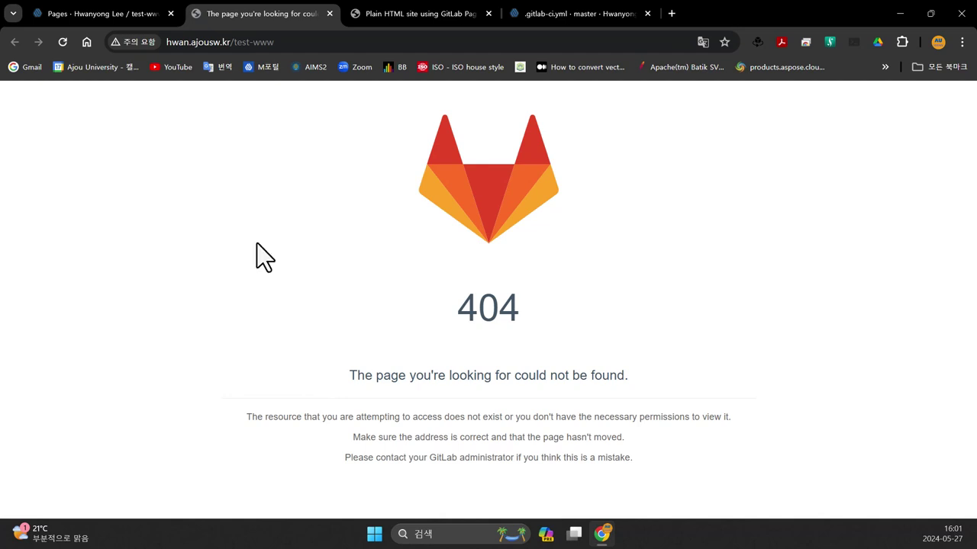
left_click(116, 15)
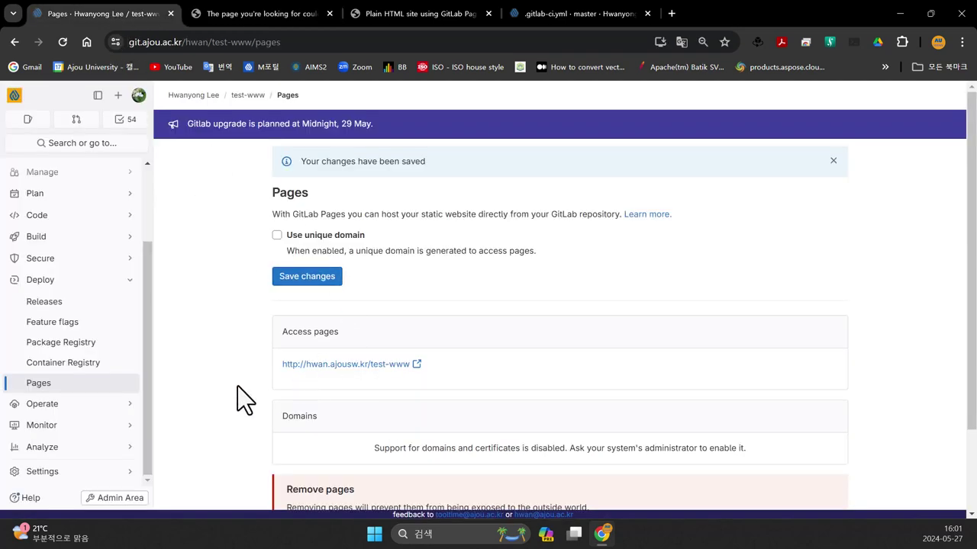
- Save the Pages settings again with the unique domain option left disabled
scroll(237, 387, "down", 2)
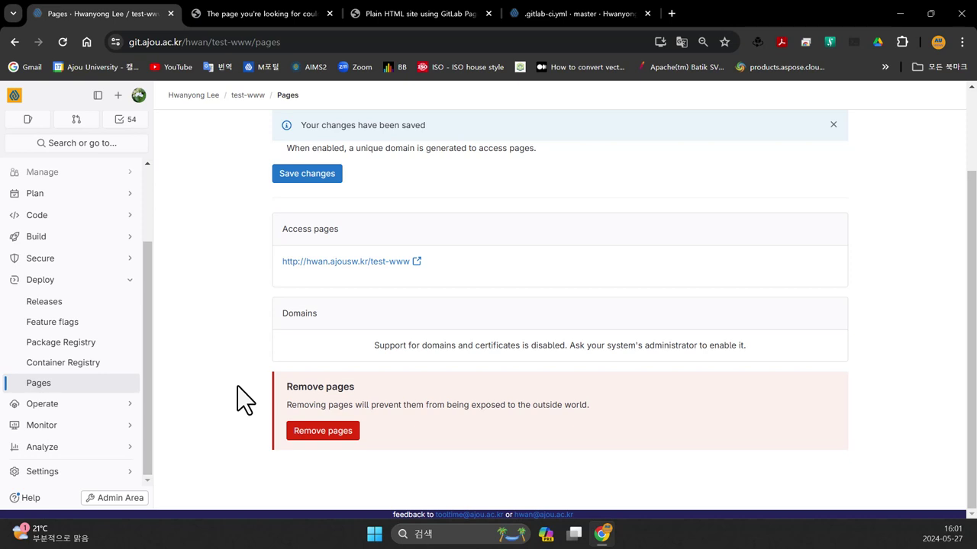
scroll(237, 386, "up", 2)
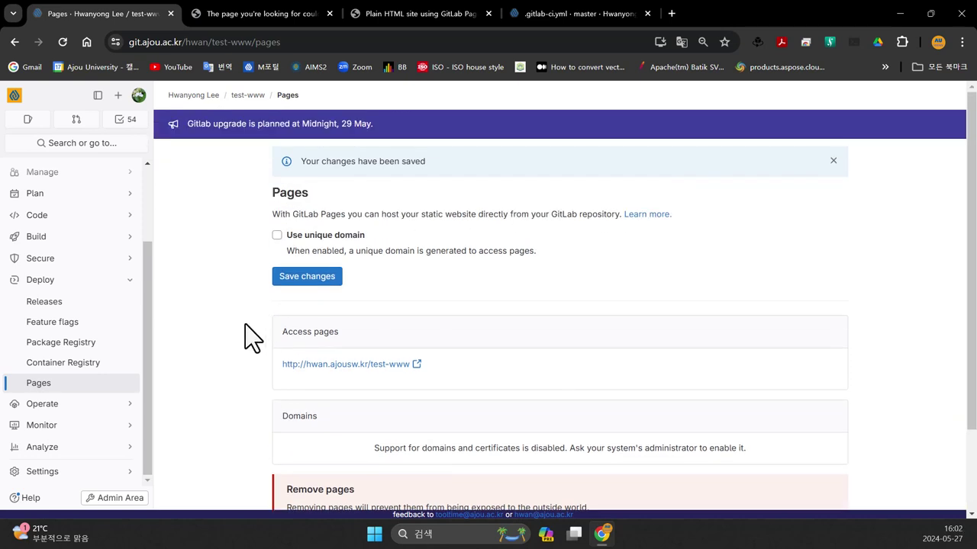
left_click(305, 278)
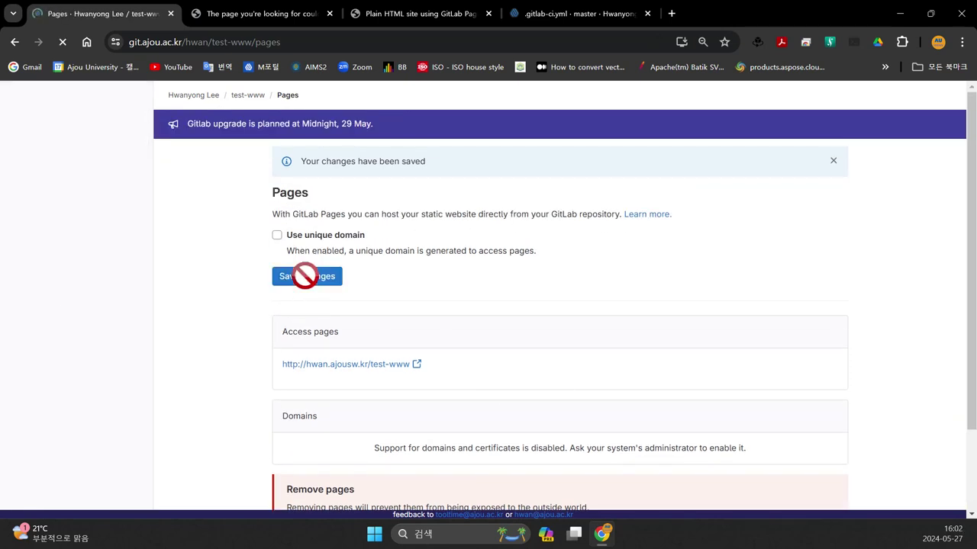
scroll(241, 335, "down", 2)
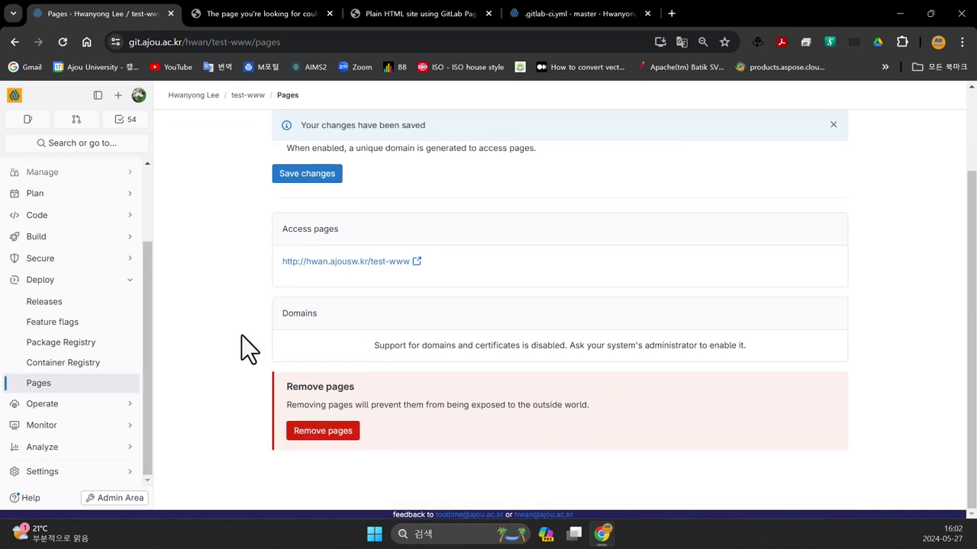
scroll(242, 337, "up", 2)
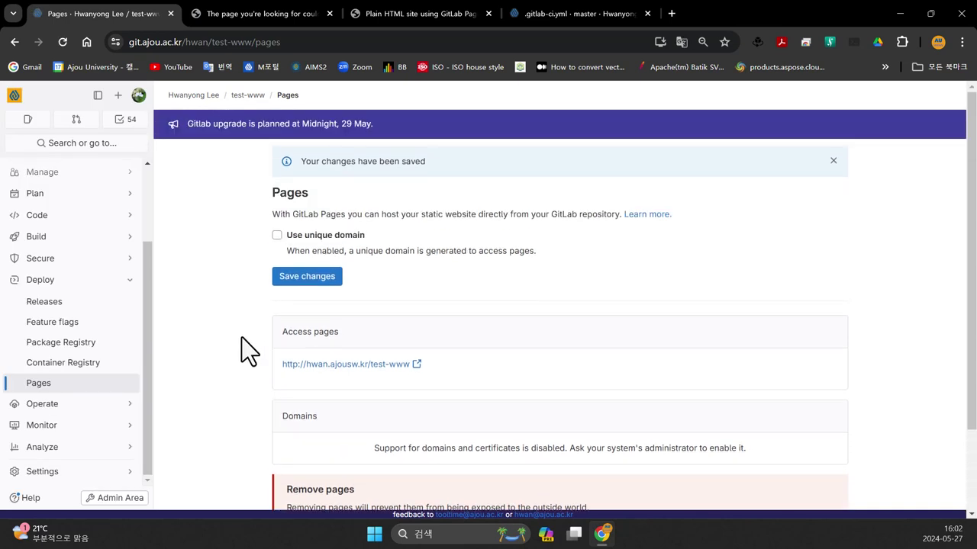
- Open public/index.html from the test-www project's master branch for single-file editing
mouse_move(103, 206)
scroll(48, 279, "up", 2)
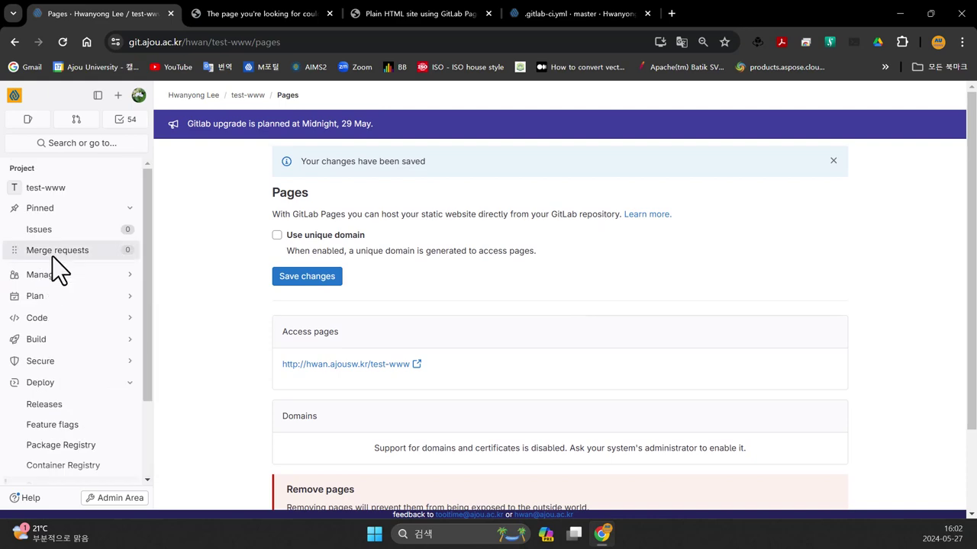
left_click(251, 95)
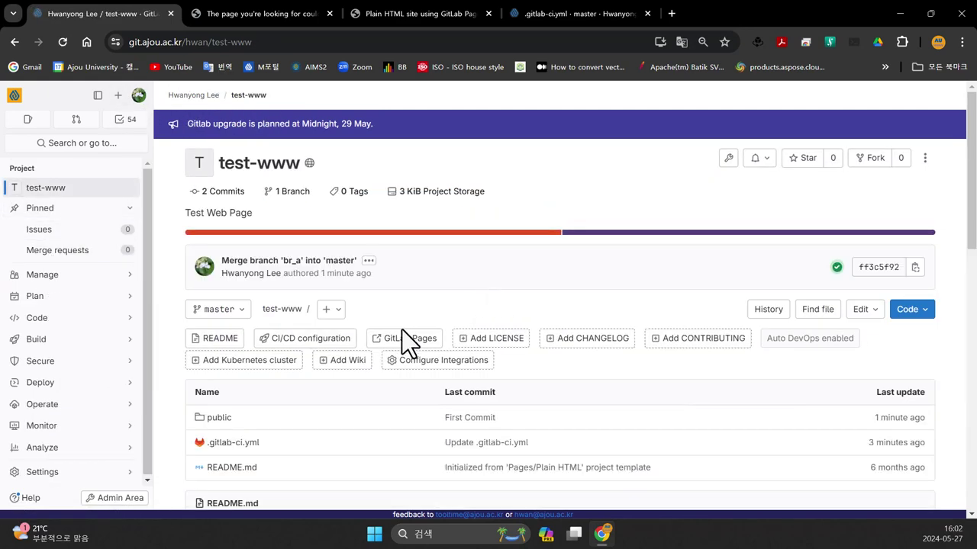
scroll(401, 330, "down", 4)
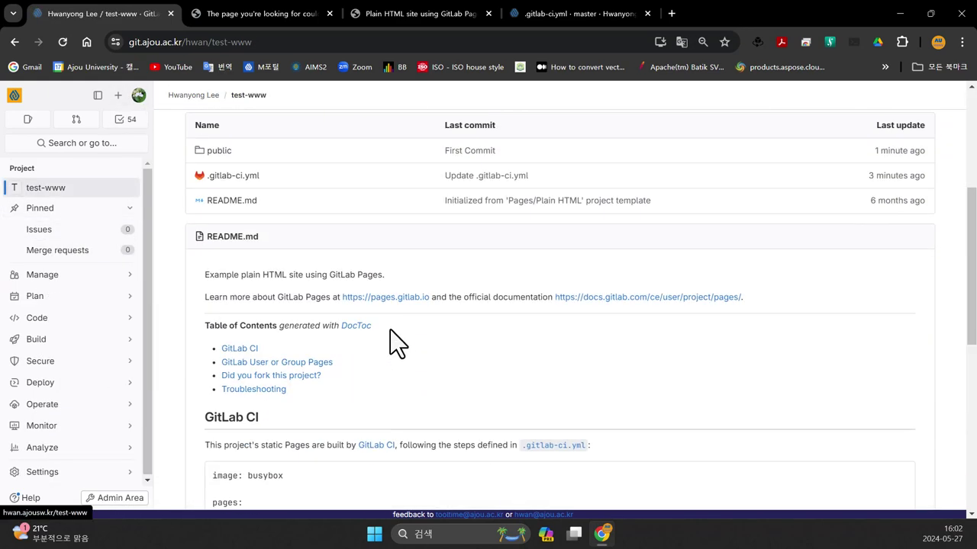
left_click(219, 151)
left_click(237, 296)
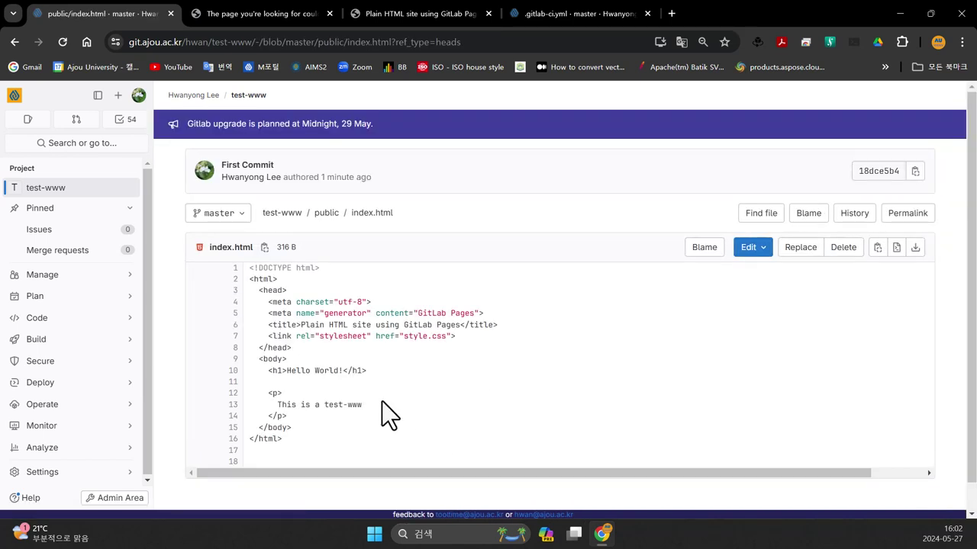
left_click(740, 255)
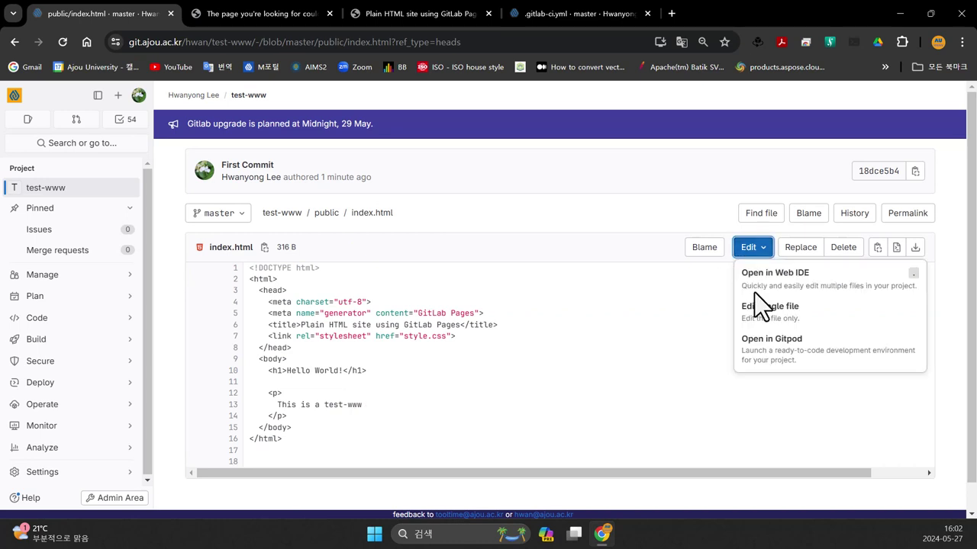
left_click(759, 309)
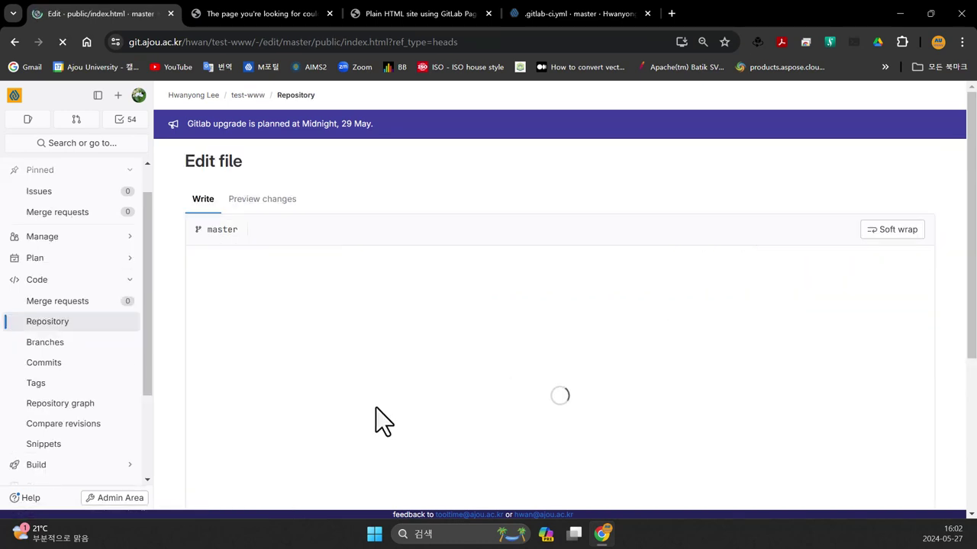
- Change the index.html paragraph to "This is a test-www 2" and commit it to master with the message "Update index.html 2"
left_click(364, 390)
type("2")
scroll(958, 399, "down", 3)
left_click(304, 345)
type("2")
left_click(230, 442)
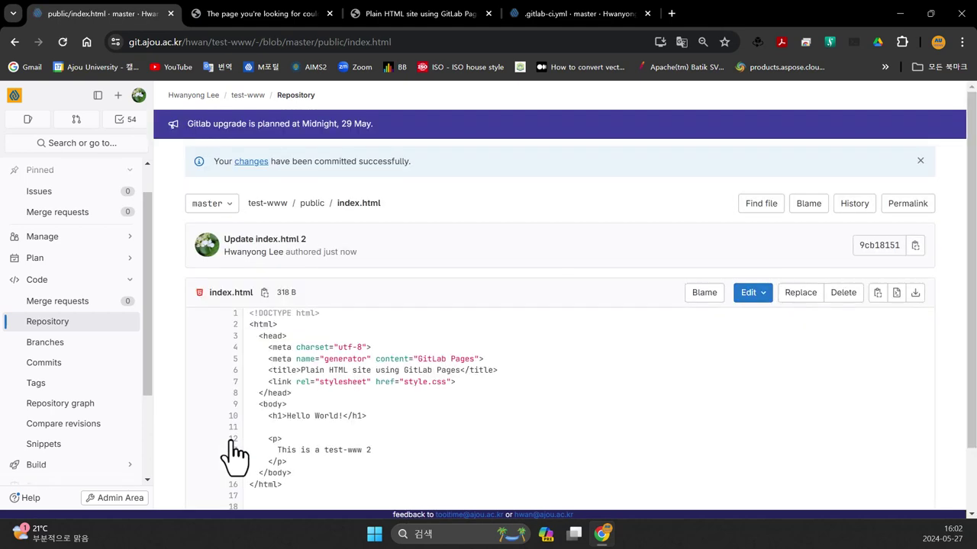
- Reopen index.html for single-file editing and change the paragraph to "This is a test-www 3"
left_click(757, 298)
left_click(756, 353)
left_click(417, 391)
key("BackSpace")
type("3")
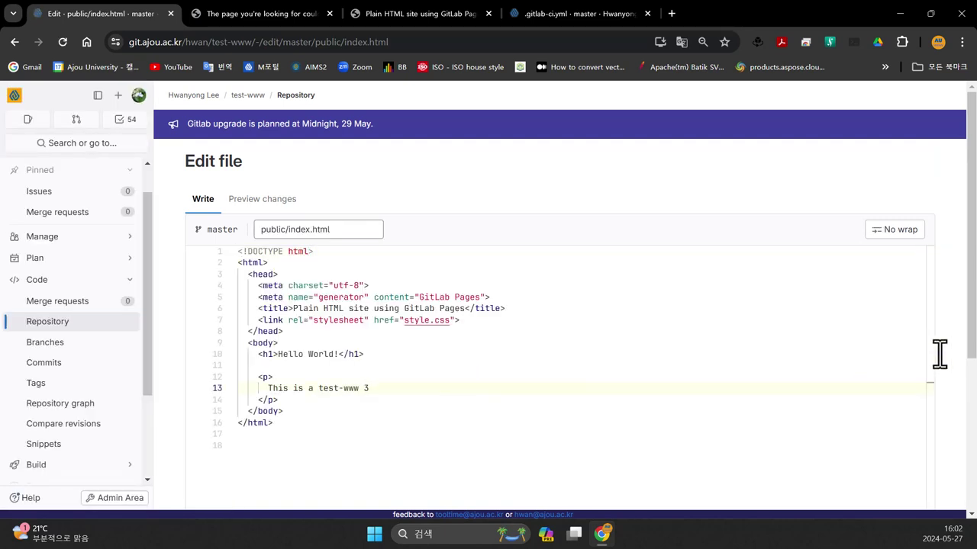
- Commit the index.html edit to a new branch br with the message "Update index.html 3", starting a new merge request
scroll(939, 354, "down", 3)
left_click(274, 405)
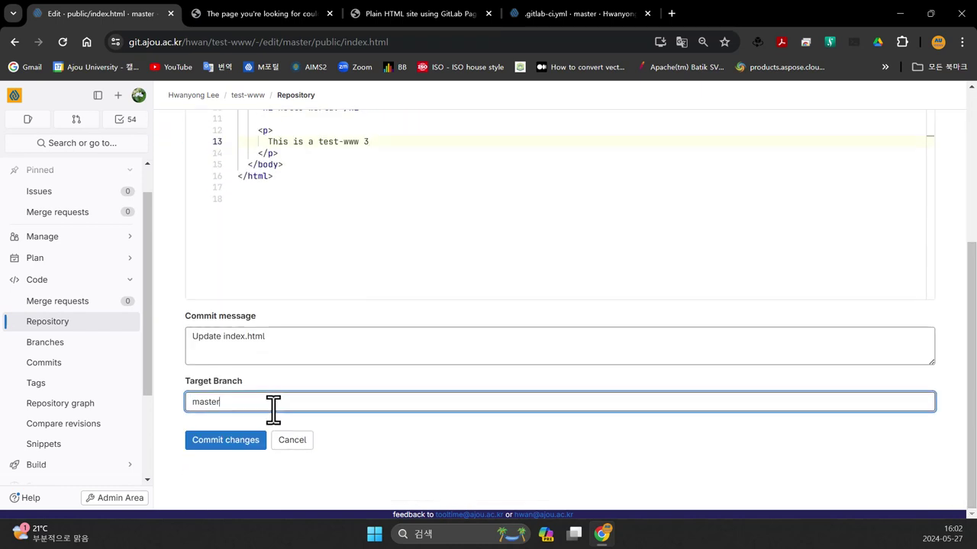
key("ctrl+a")
type("br")
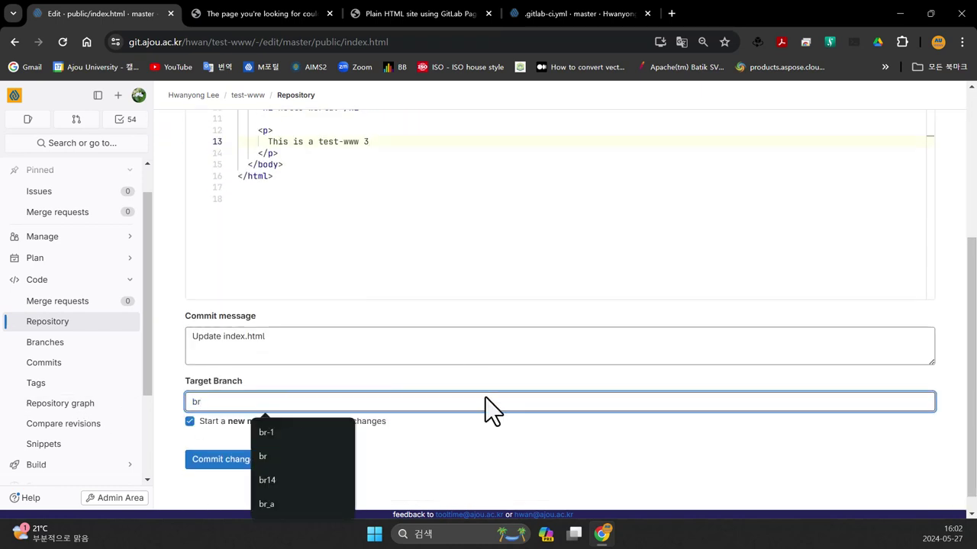
left_click(551, 468)
left_click(286, 336)
type("3")
left_click(231, 463)
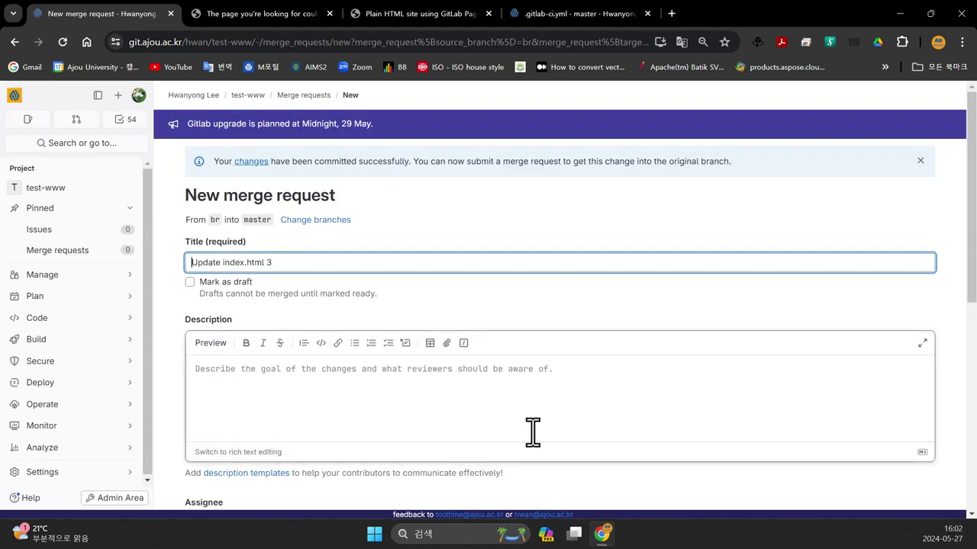
- Create the merge request "Update index.html 3" from br into master and merge it, deleting the source branch
scroll(533, 432, "down", 4)
left_click(242, 428)
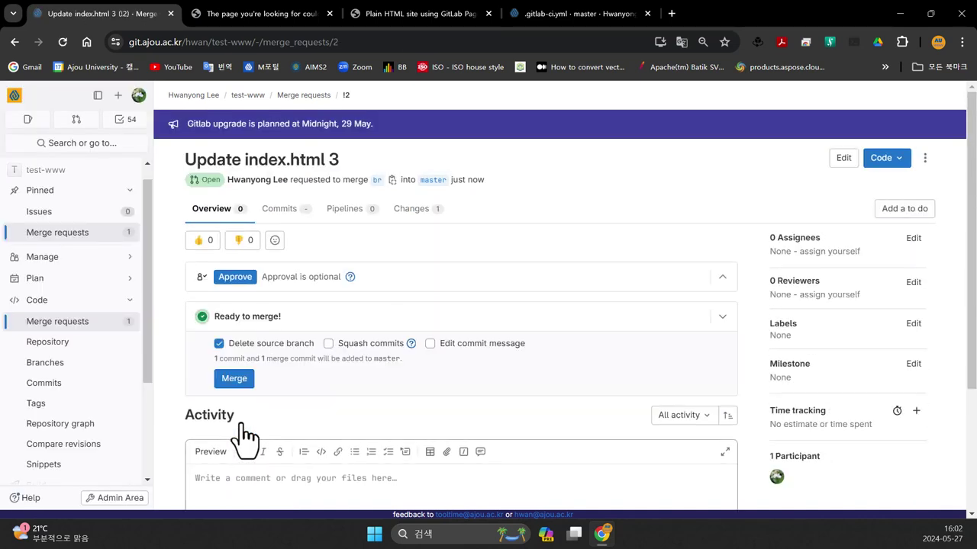
left_click(234, 378)
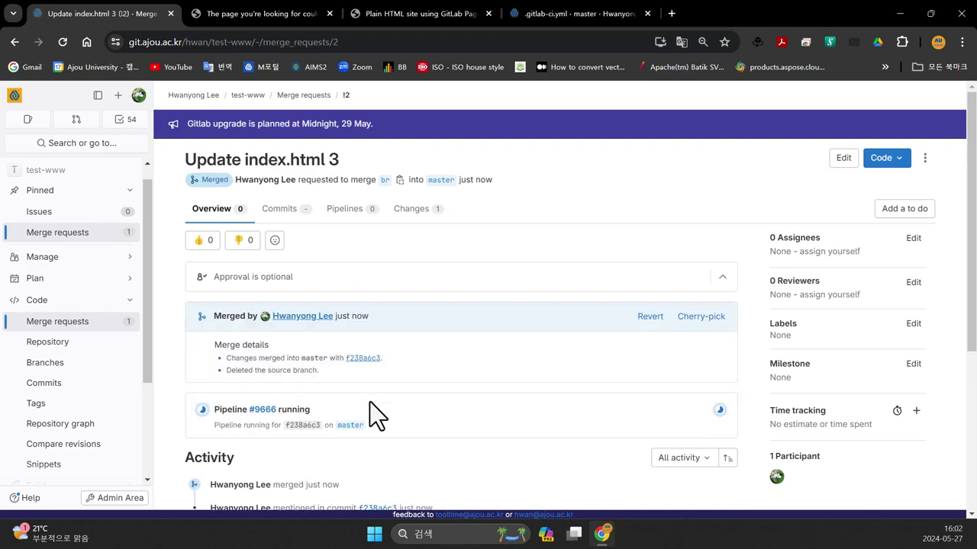
- Check the merge commit and its deployment pipeline, and reload the published test-www page
scroll(518, 397, "down", 4)
scroll(517, 396, "up", 4)
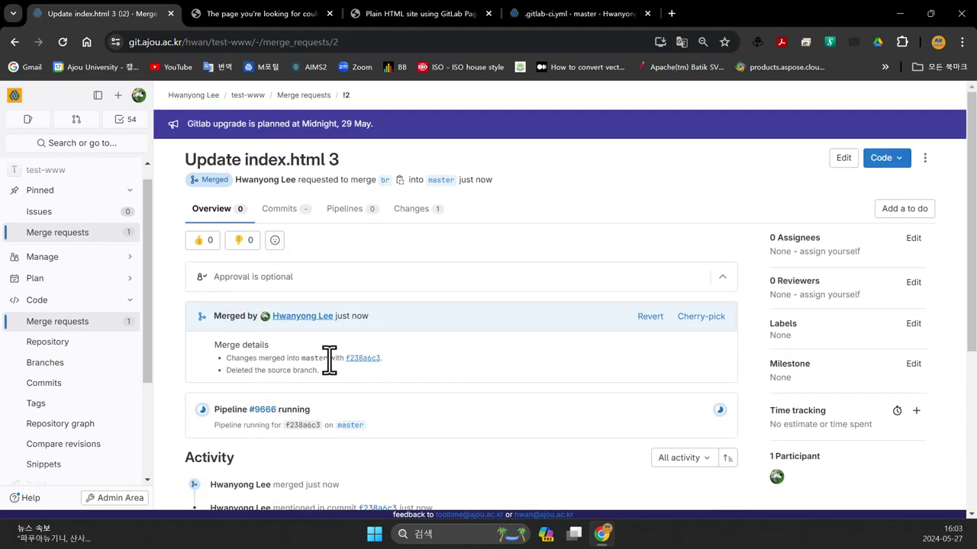
left_click(359, 358)
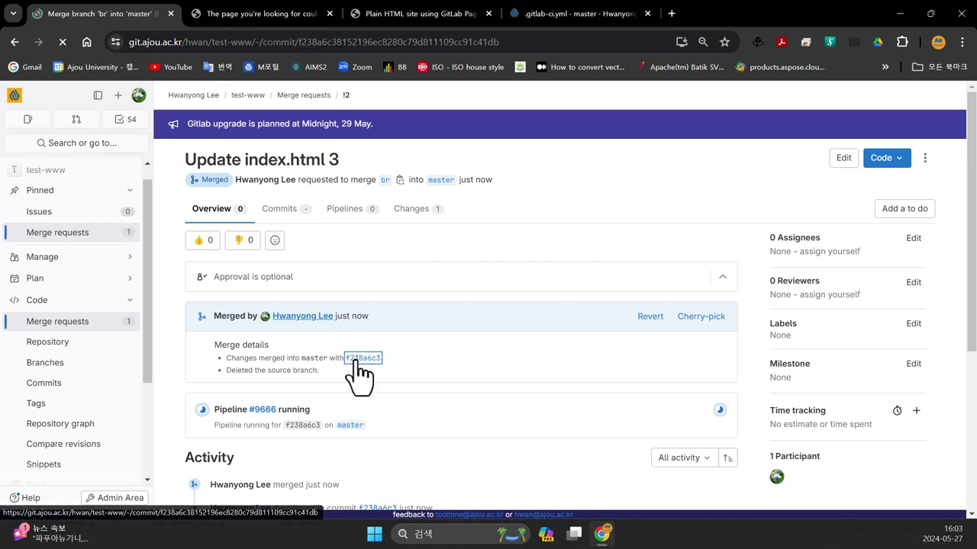
key("alt+Left")
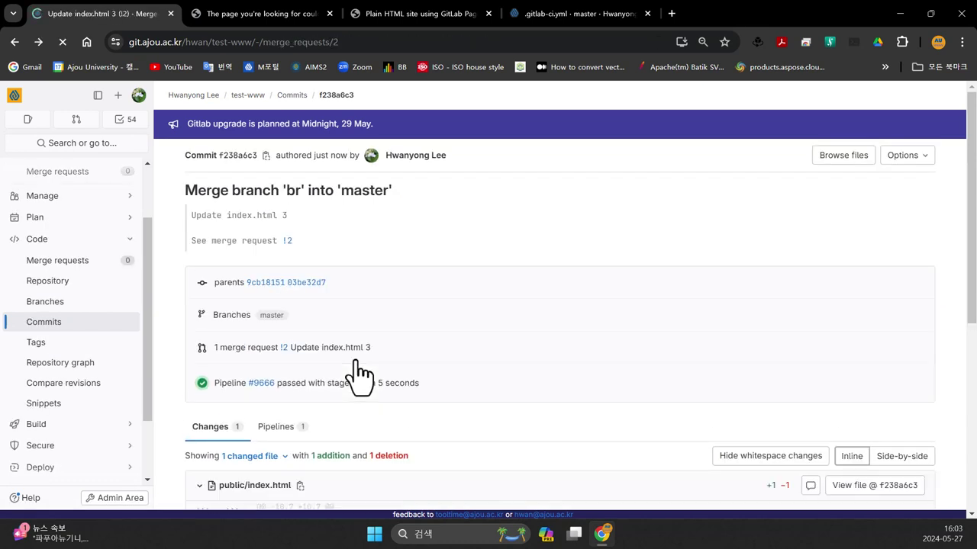
left_click(262, 410)
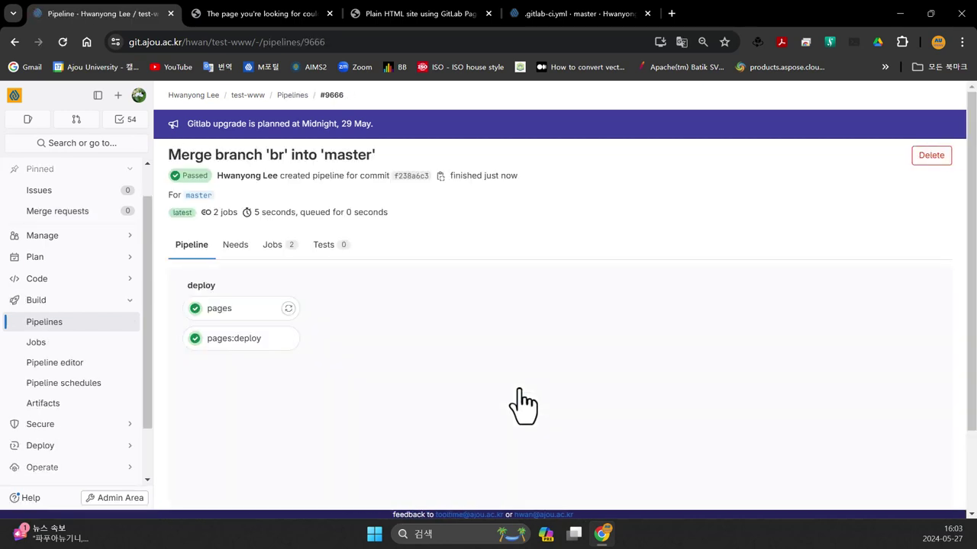
left_click(267, 14)
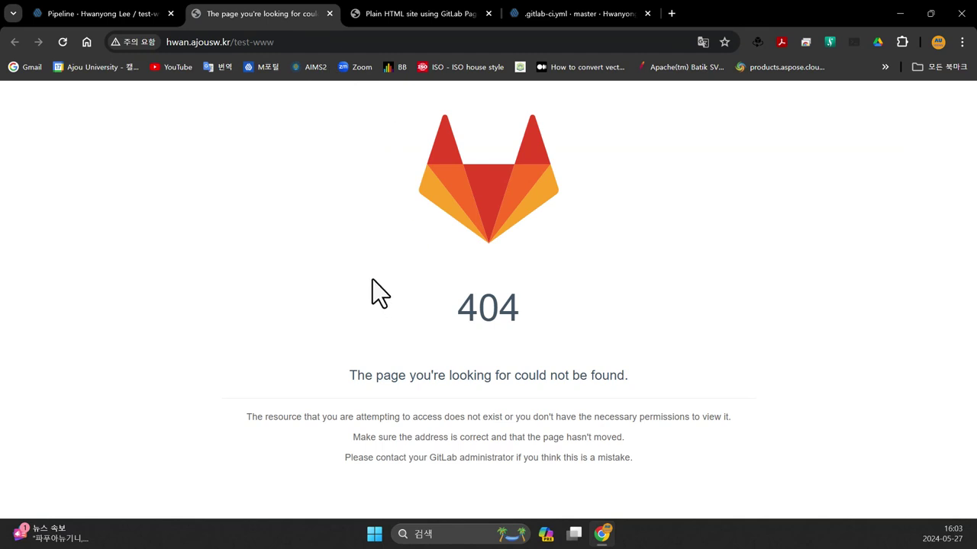
key("F5")
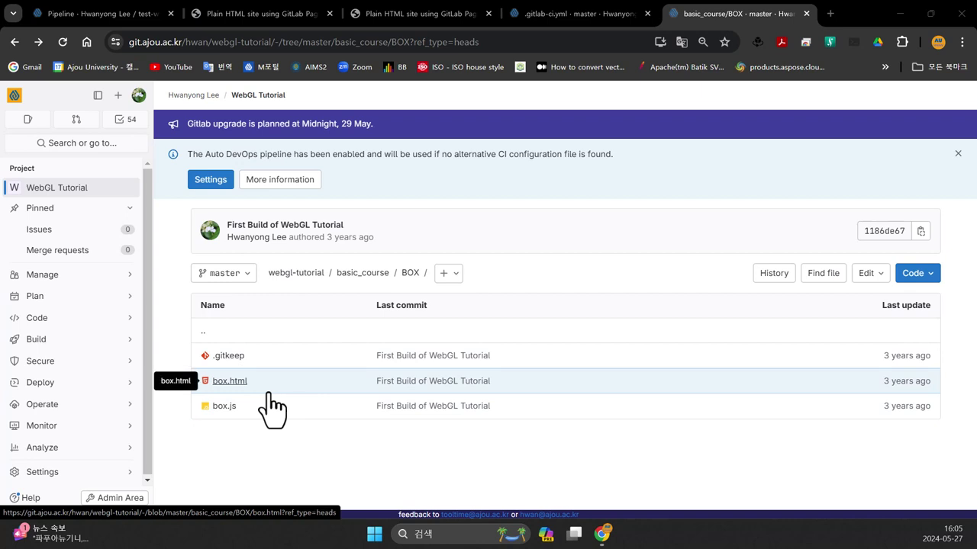
- Download box.html from the WebGL Tutorial project's basic_course/BOX folder to the desktop
left_click(246, 382)
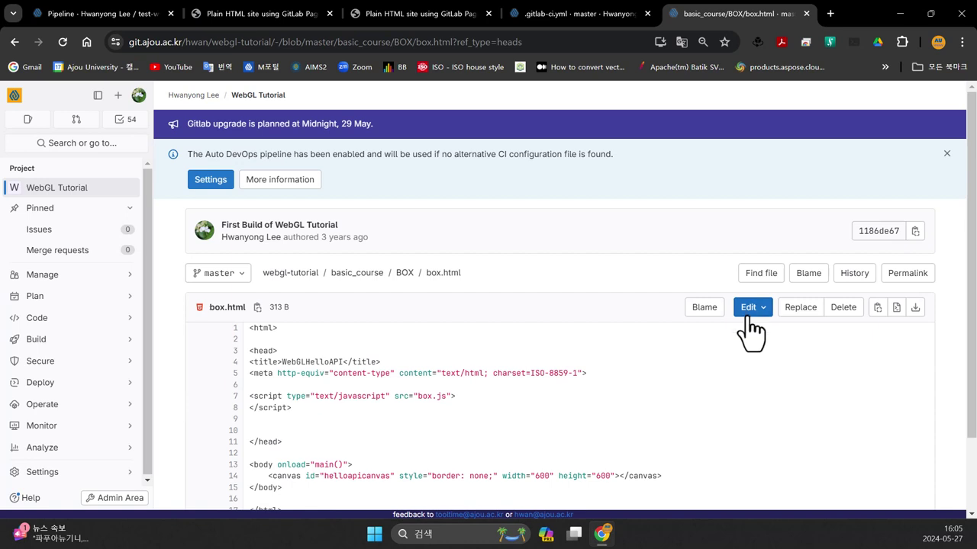
left_click(915, 308)
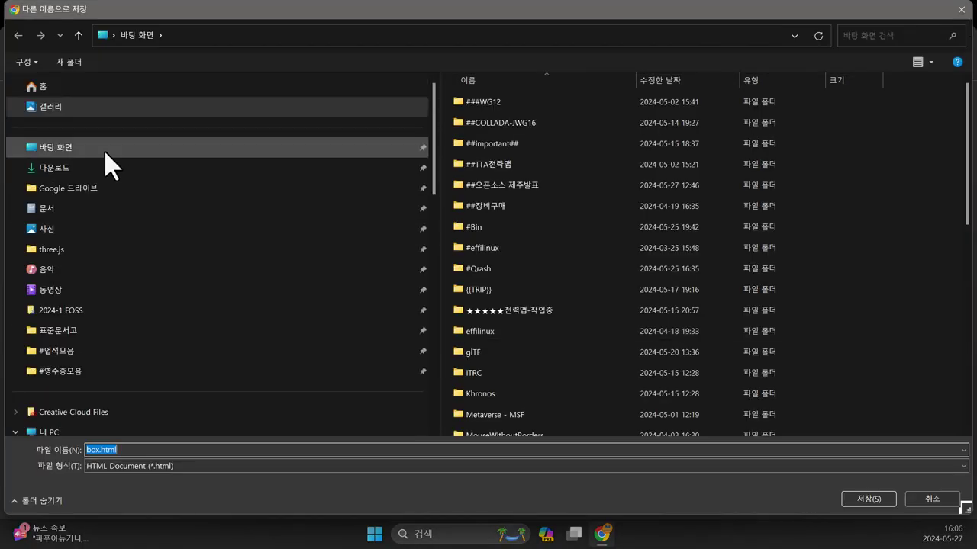
left_click(120, 153)
left_click(857, 496)
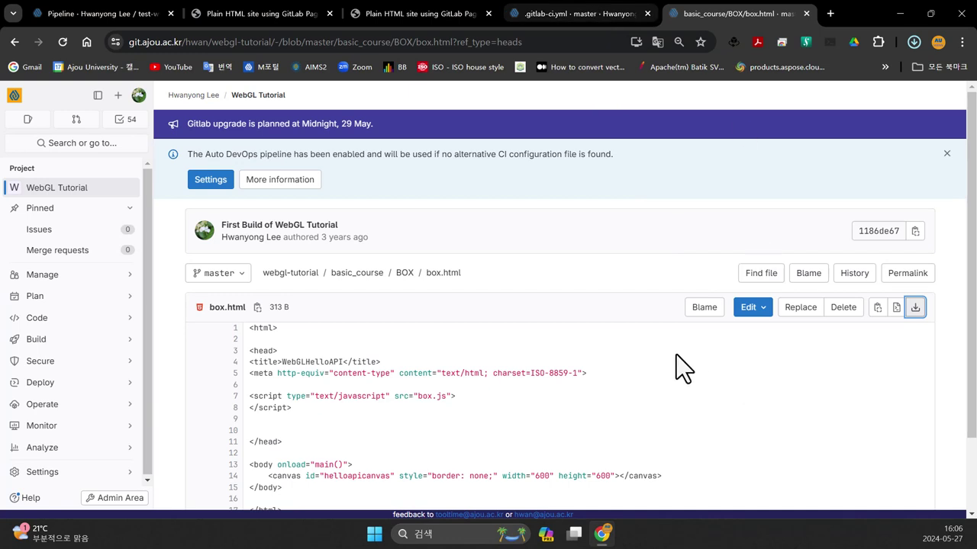
- Download box.js from the same BOX folder to the desktop
key("alt+Left")
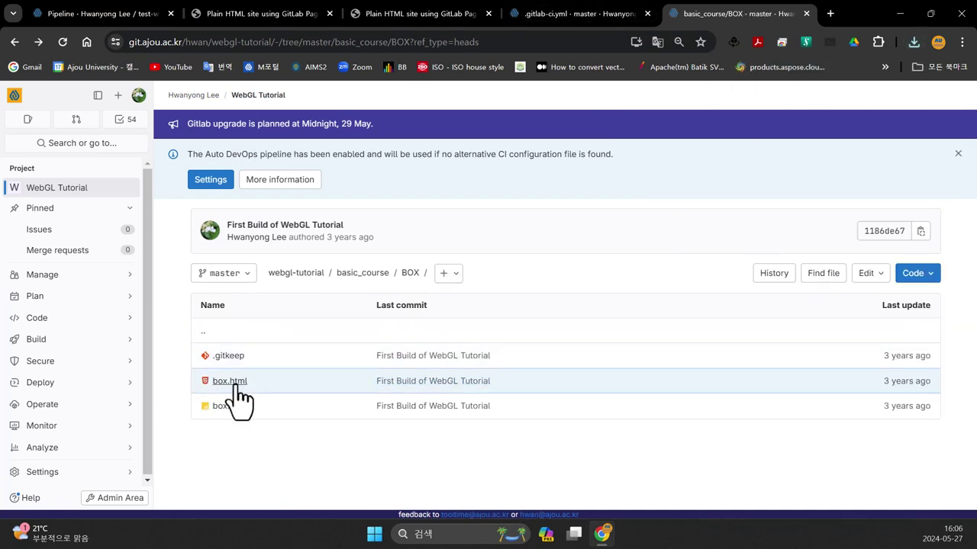
left_click(224, 407)
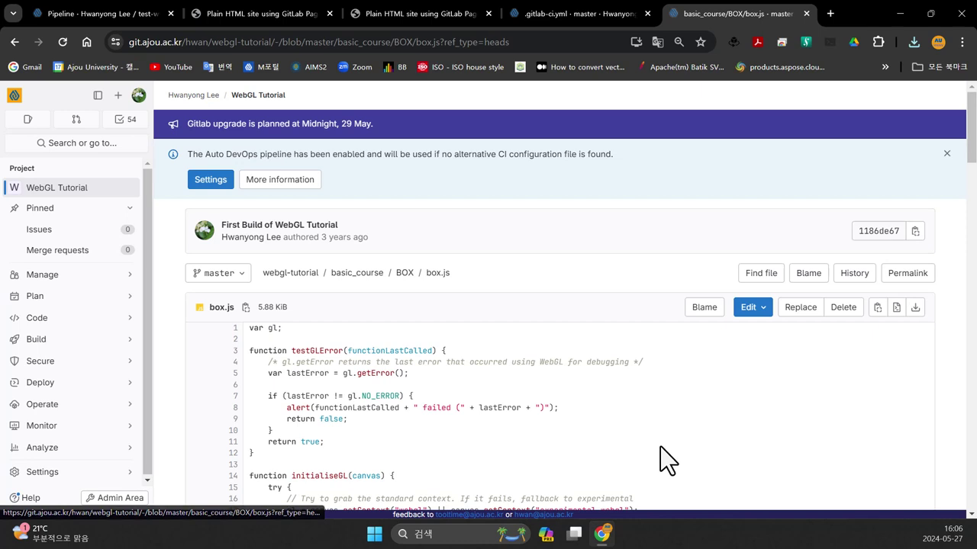
left_click(915, 308)
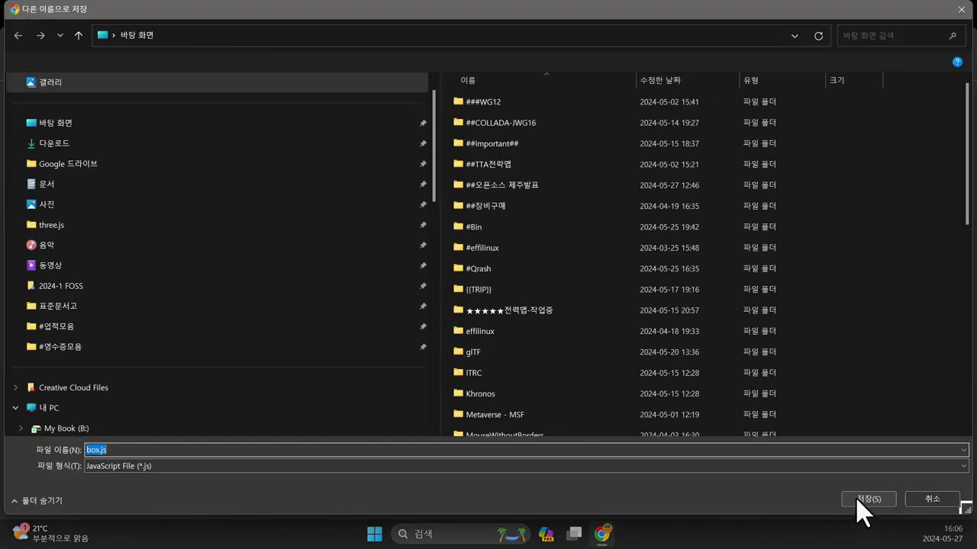
left_click(857, 501)
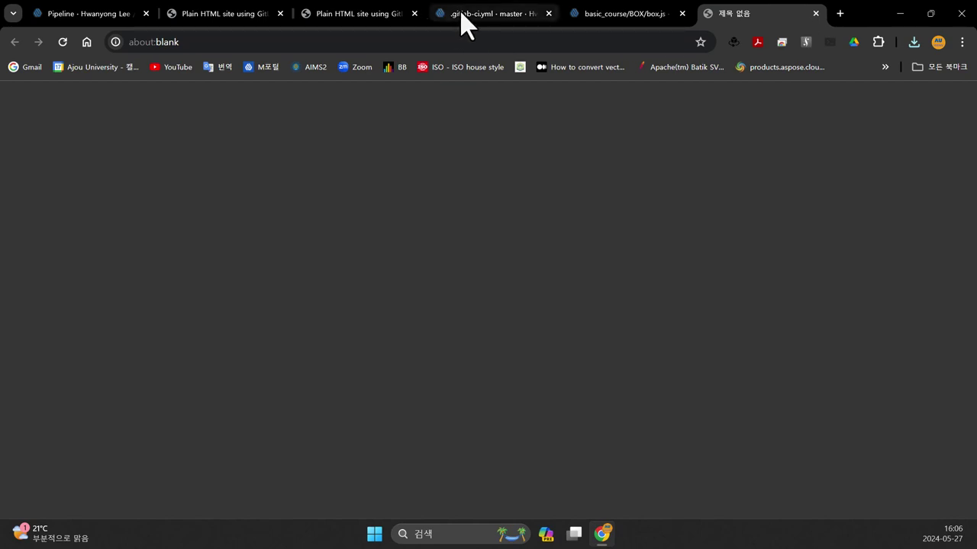
key("ctrl+w")
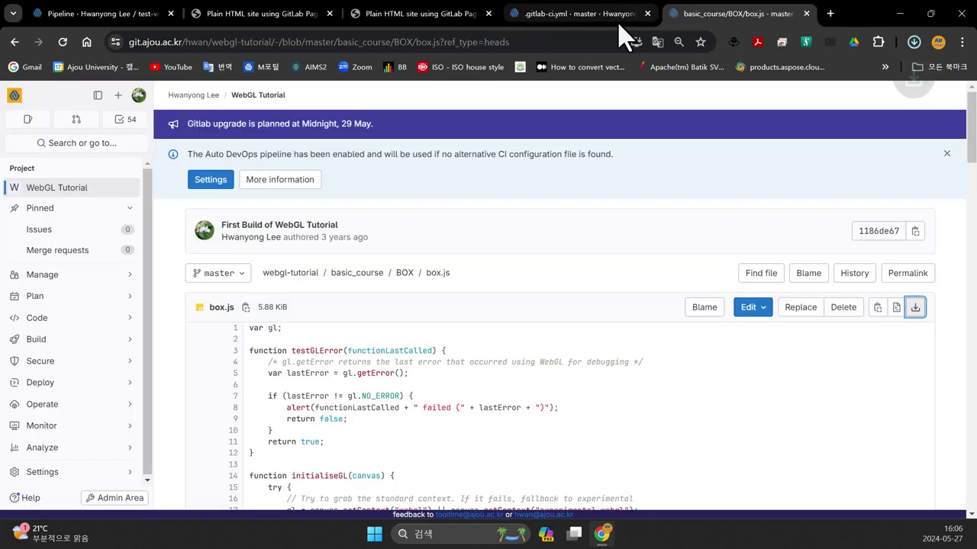
- Return to the test-www project and open its public folder on the master branch
left_click(420, 17)
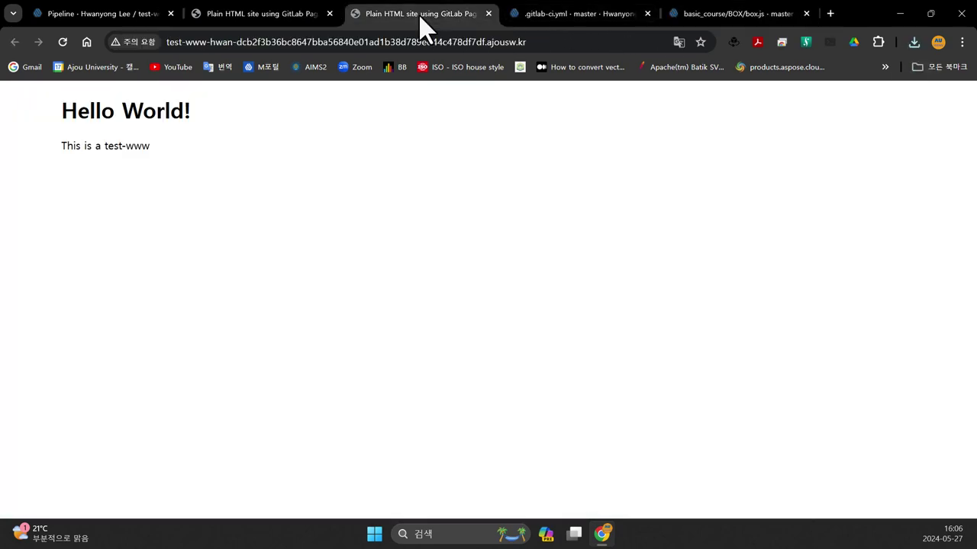
left_click(242, 19)
left_click(127, 17)
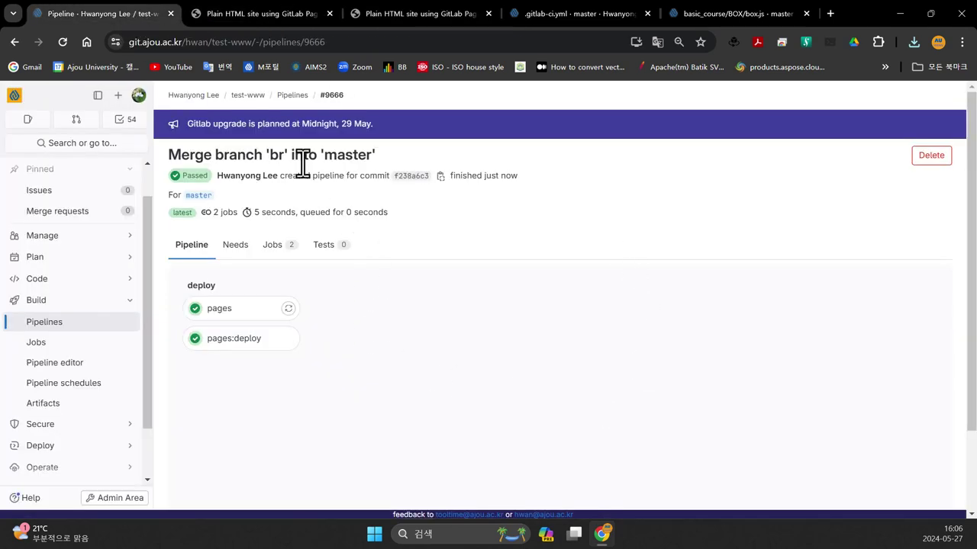
left_click(248, 96)
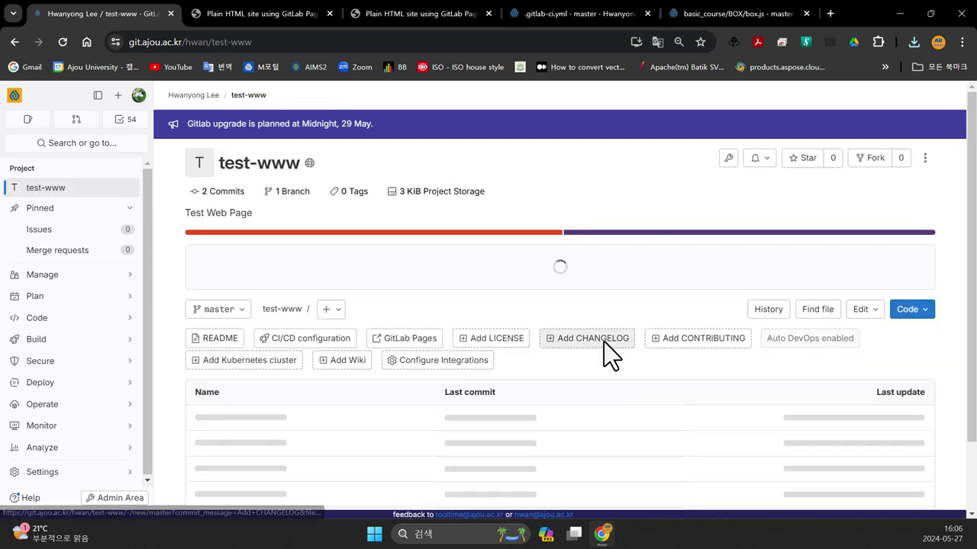
scroll(489, 320, "down", 2)
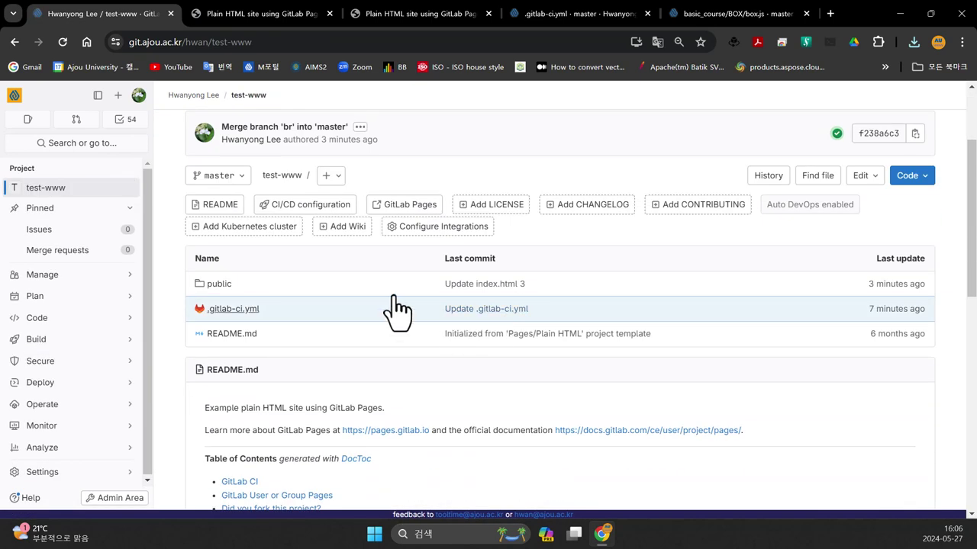
left_click(242, 285)
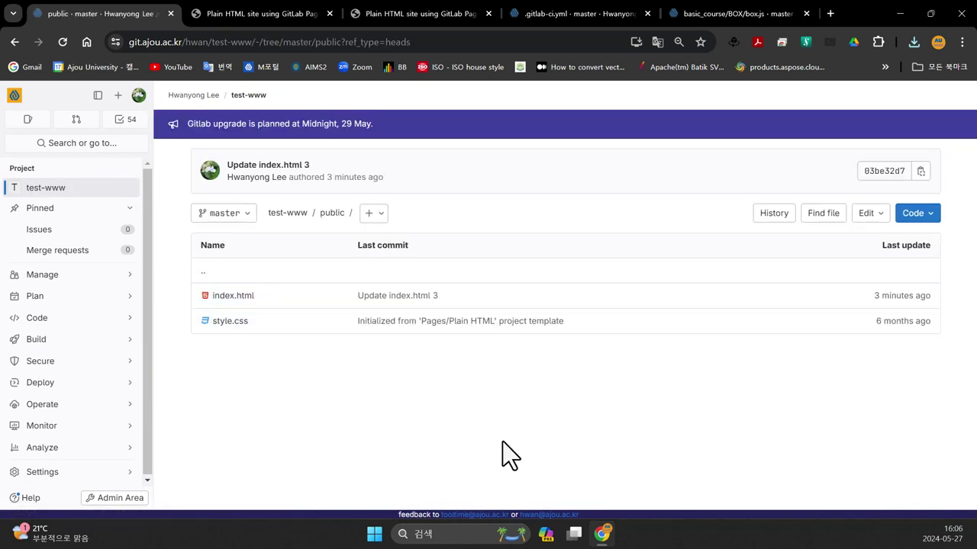
- Upload box.js from the desktop into the public folder on master with the commit message "Upload New File"
left_click(376, 215)
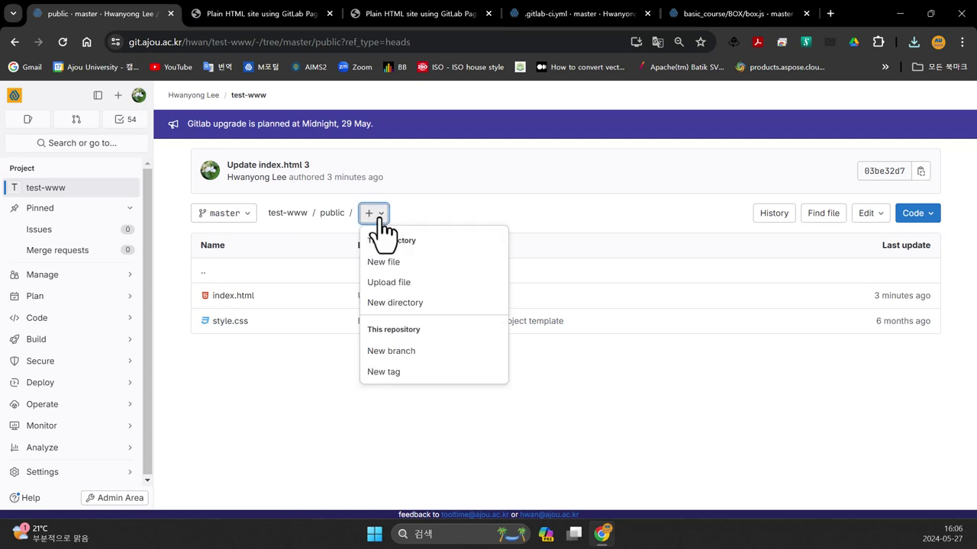
left_click(396, 284)
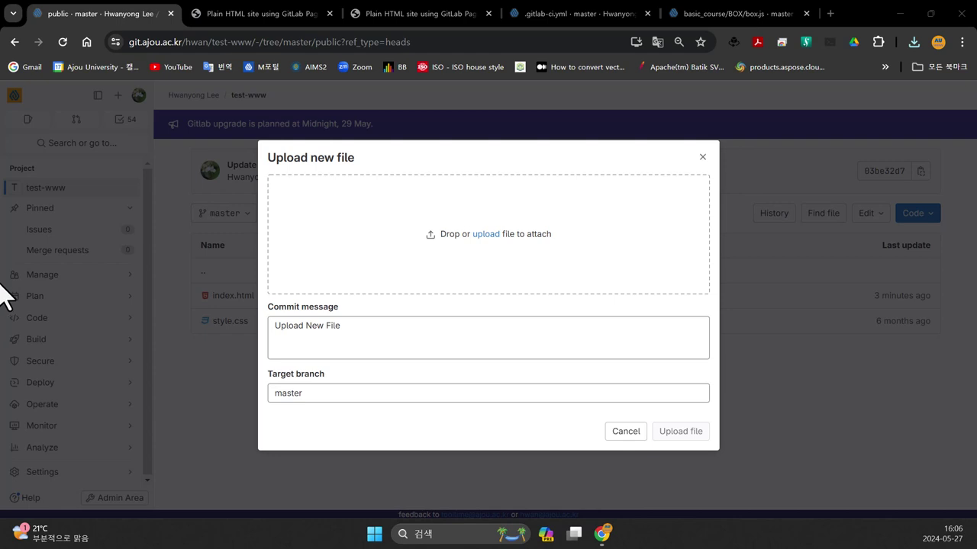
left_click_drag(408, 247, 458, 259)
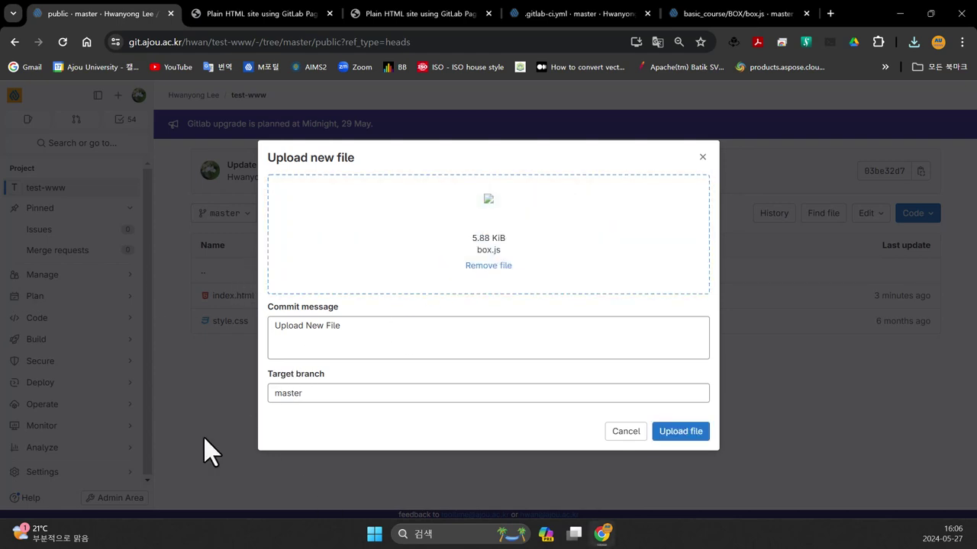
left_click(675, 434)
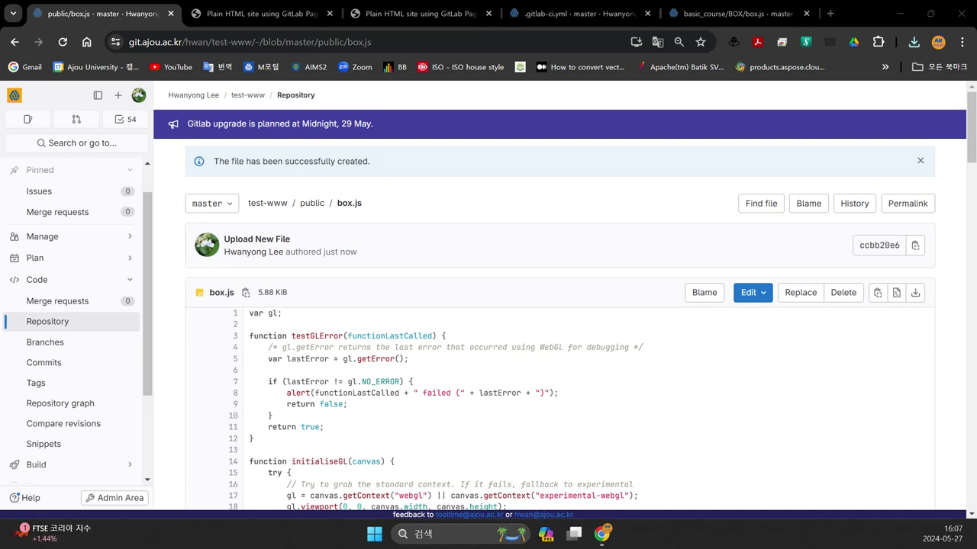
- Return to the public folder and upload box.html to master with the commit message "Upload New File"
left_click(313, 209)
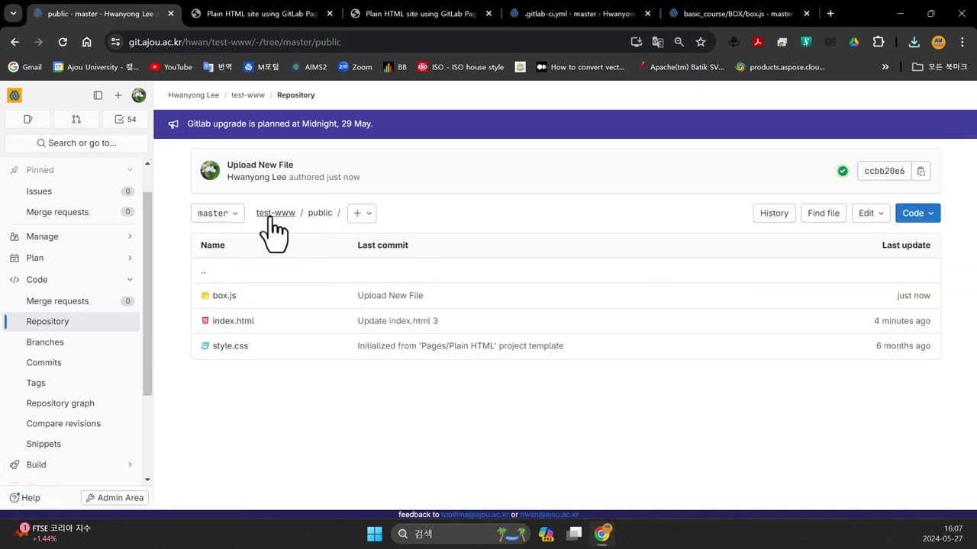
left_click_drag(272, 219, 282, 229)
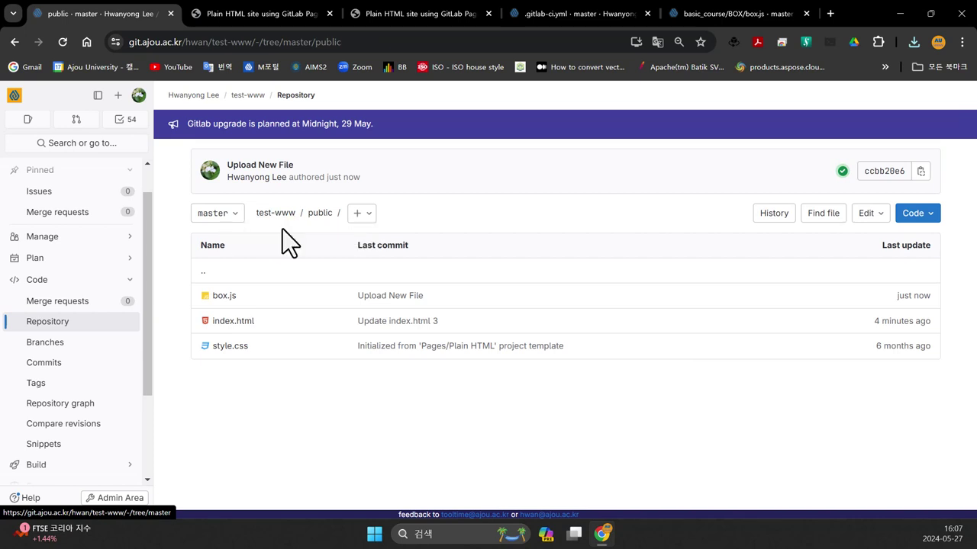
left_click(374, 218)
left_click(387, 283)
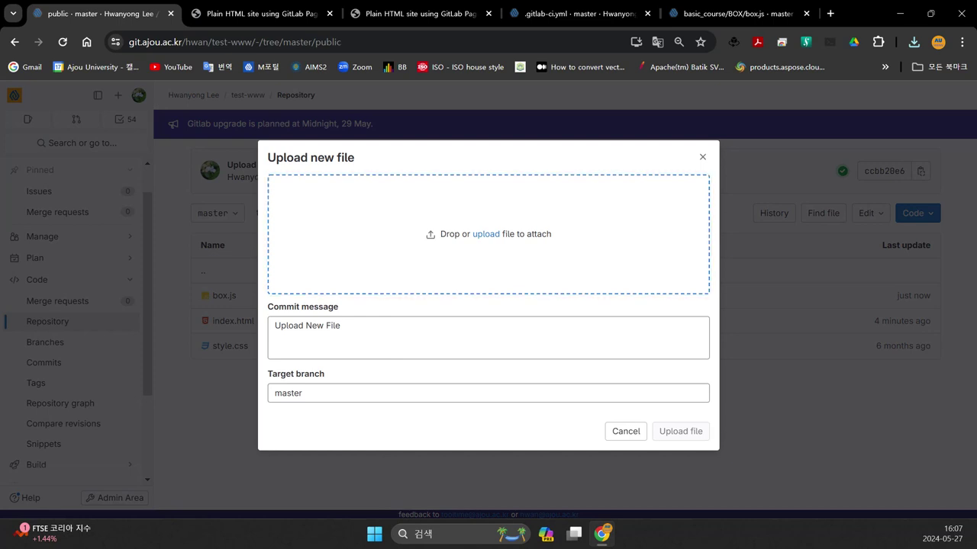
left_click_drag(0, 347, 445, 238)
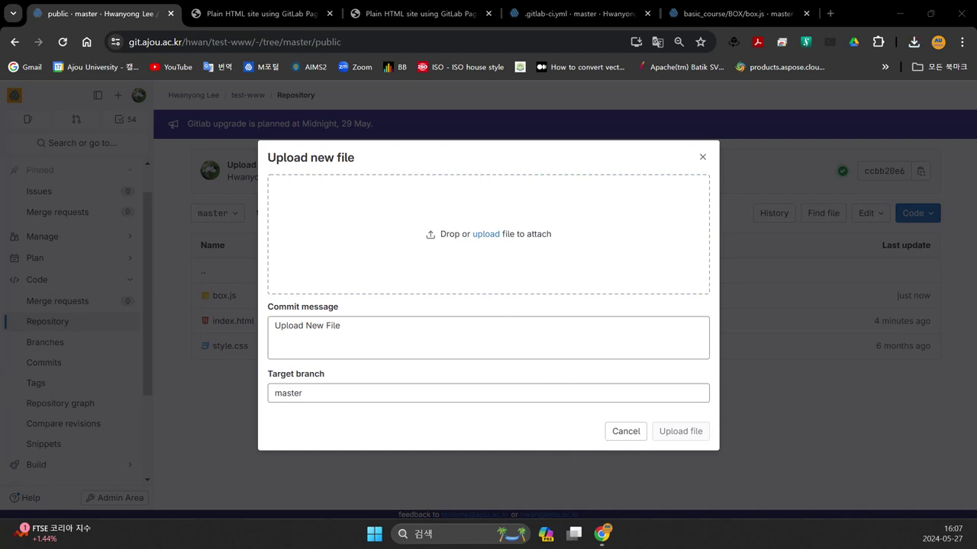
left_click_drag(404, 276, 476, 227)
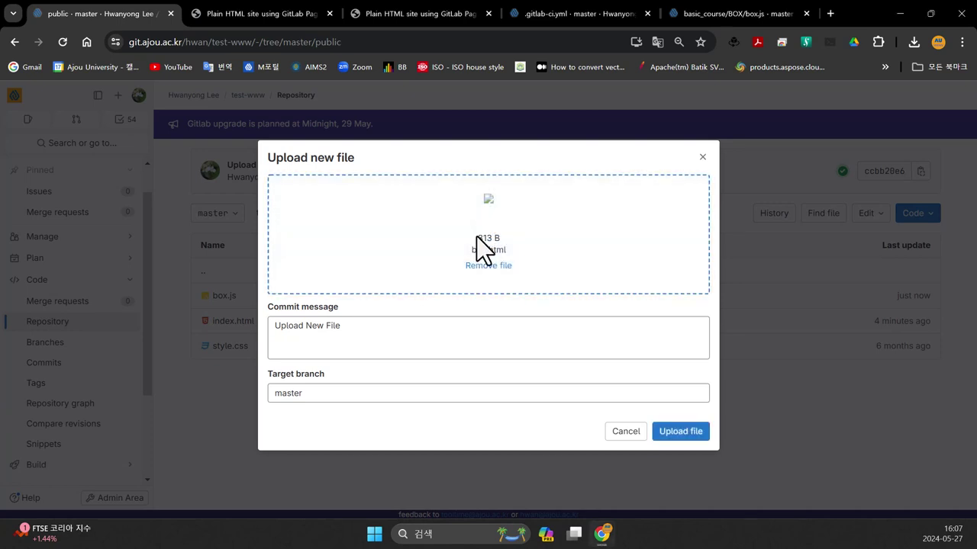
left_click(684, 438)
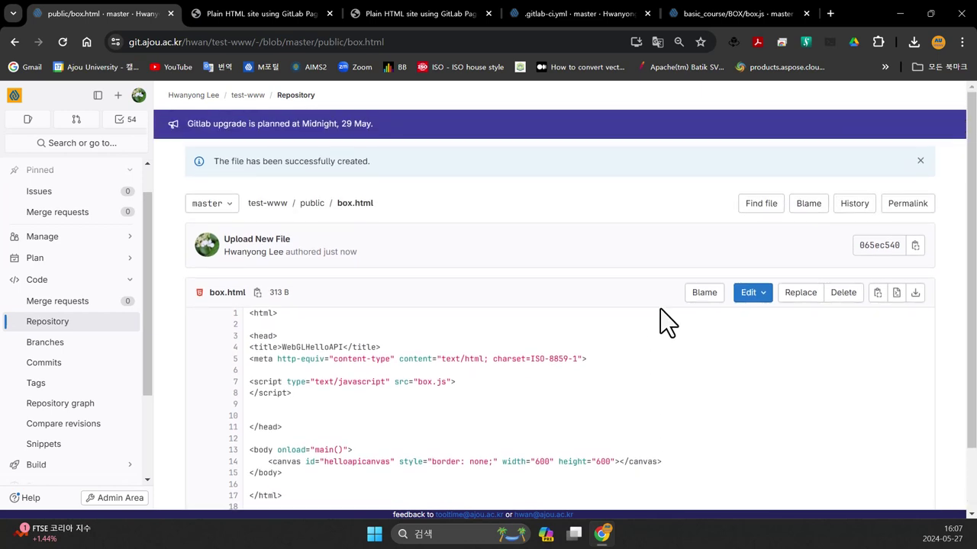
- Edit box.html as a single file, adding the line "<p> test for test-www project" below the canvas element
scroll(661, 309, "down", 1)
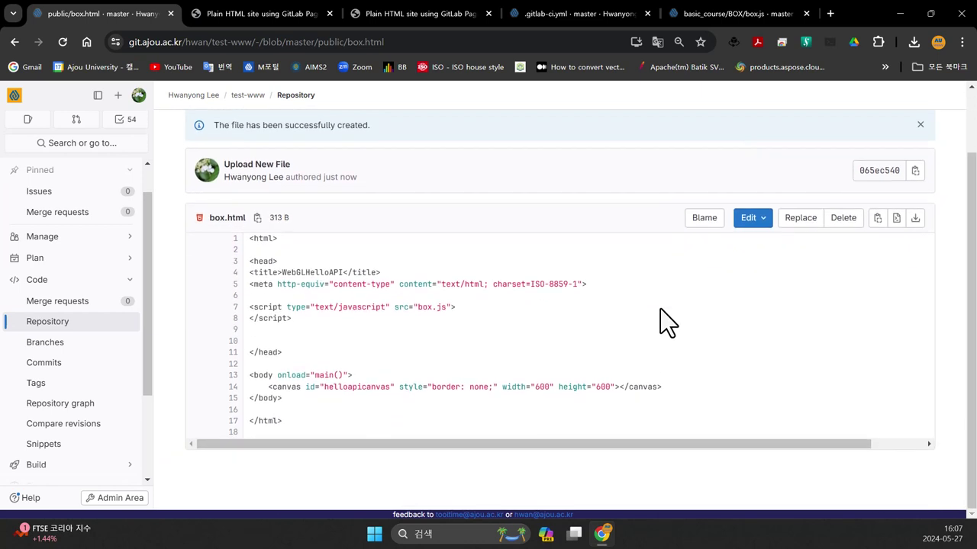
scroll(660, 309, "up", 1)
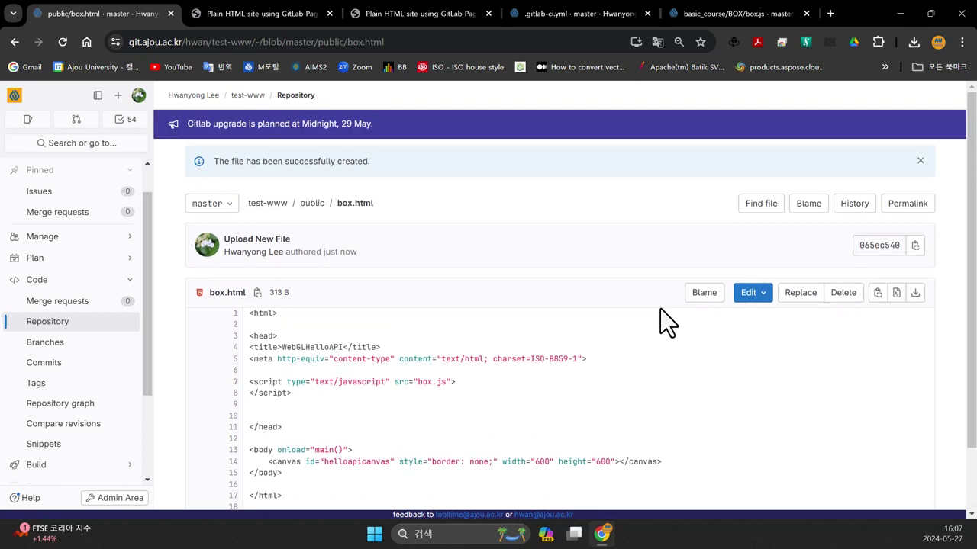
scroll(661, 325, "down", 1)
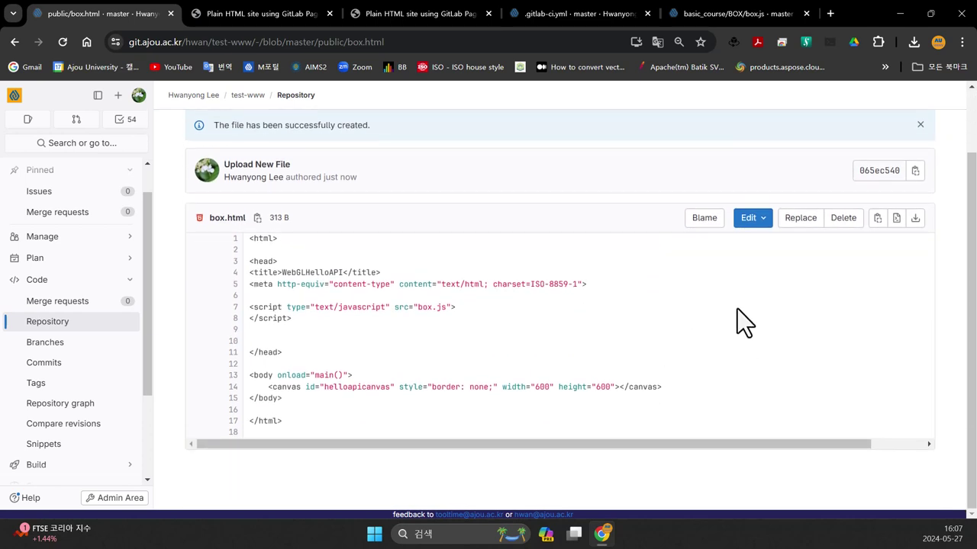
left_click(747, 223)
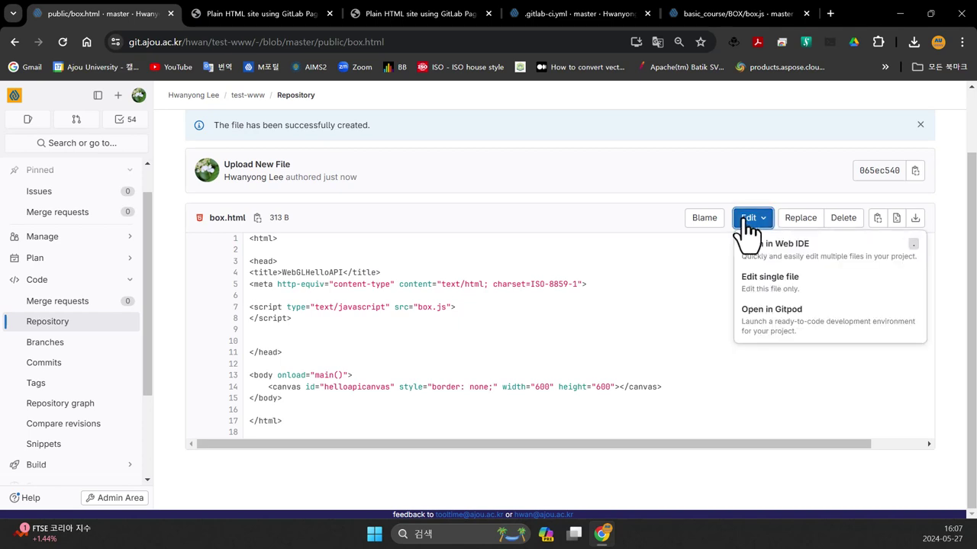
left_click(772, 286)
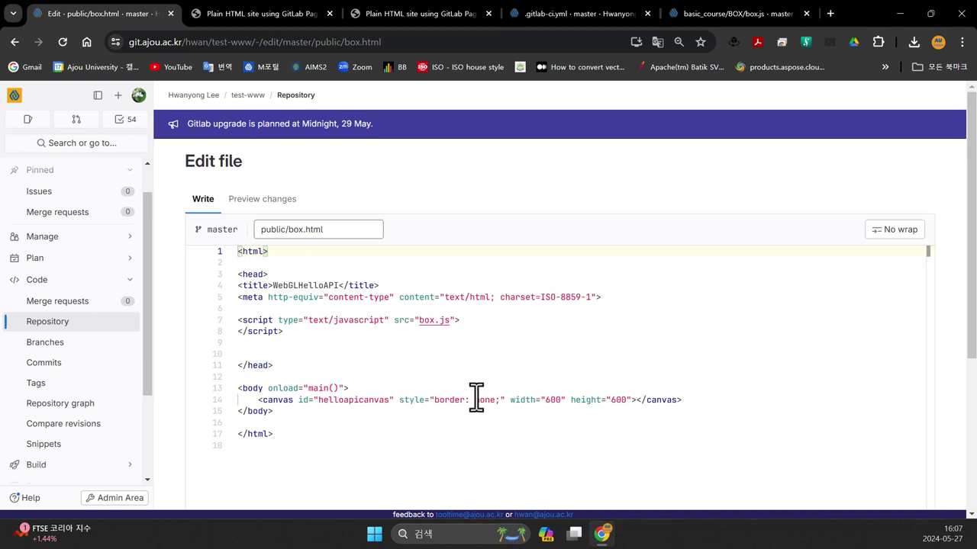
left_click(729, 400)
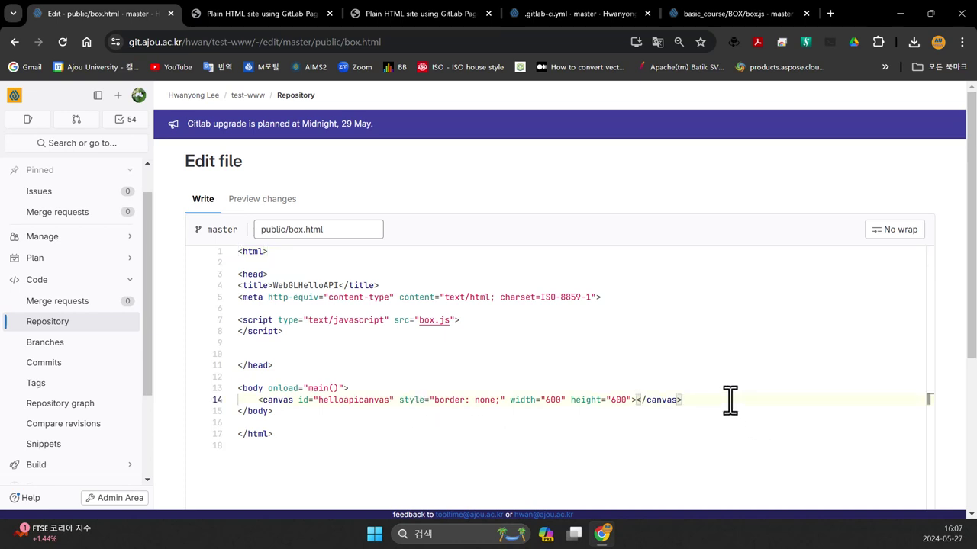
key("Return")
type("<p>")
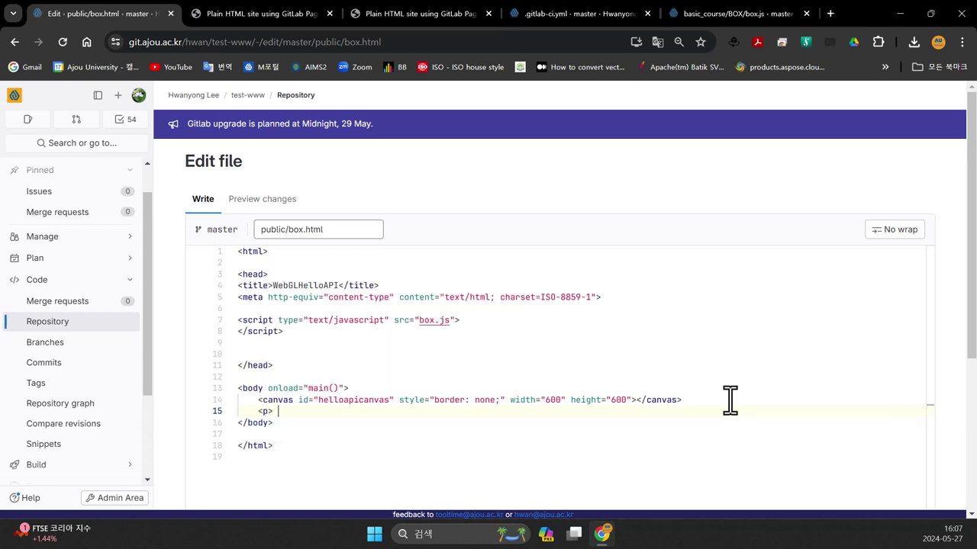
type(" test for tesst")
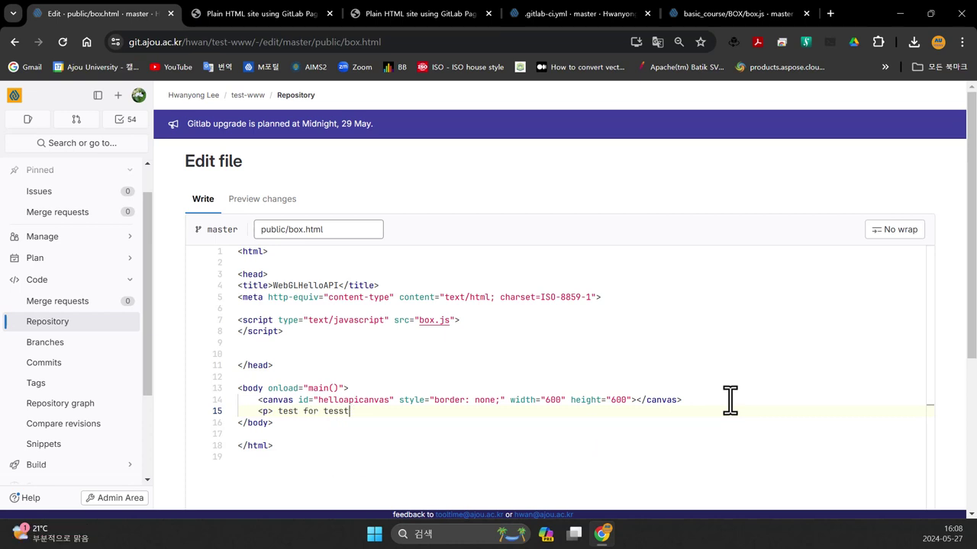
key("BackSpace")
key("BackSpace")
type("t-www project")
- Commit the box.html edit to a new branch "br" with the message "Update box.html" and start a merge request
scroll(968, 385, "down", 3)
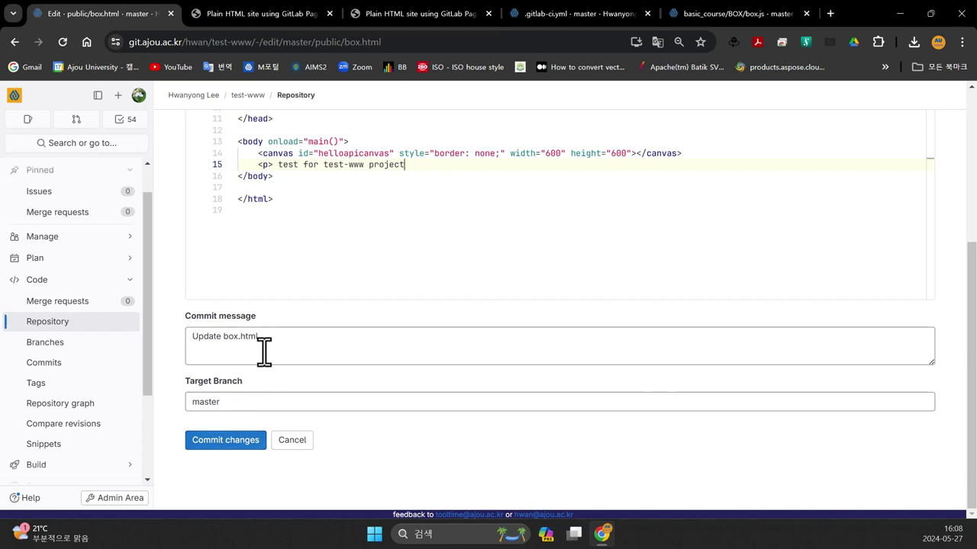
double_click(259, 400)
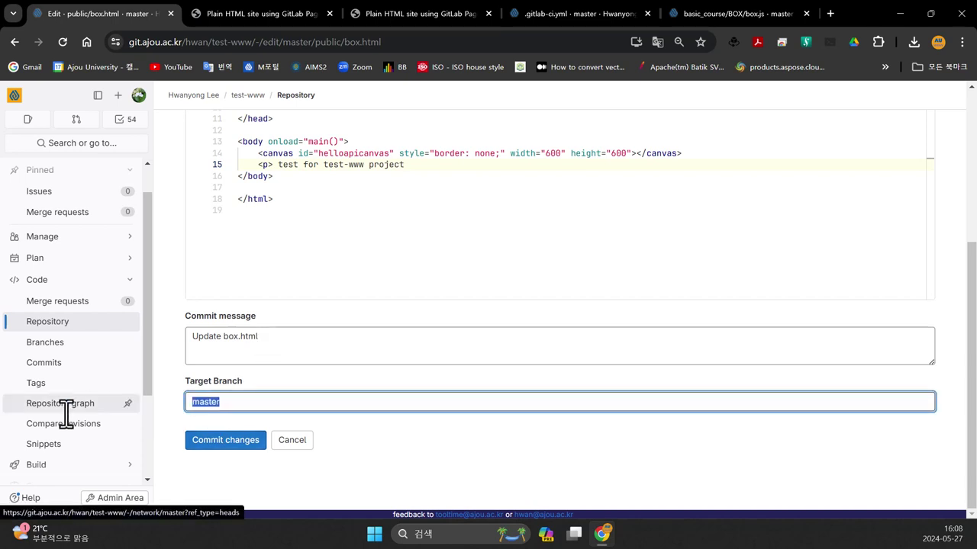
type("br")
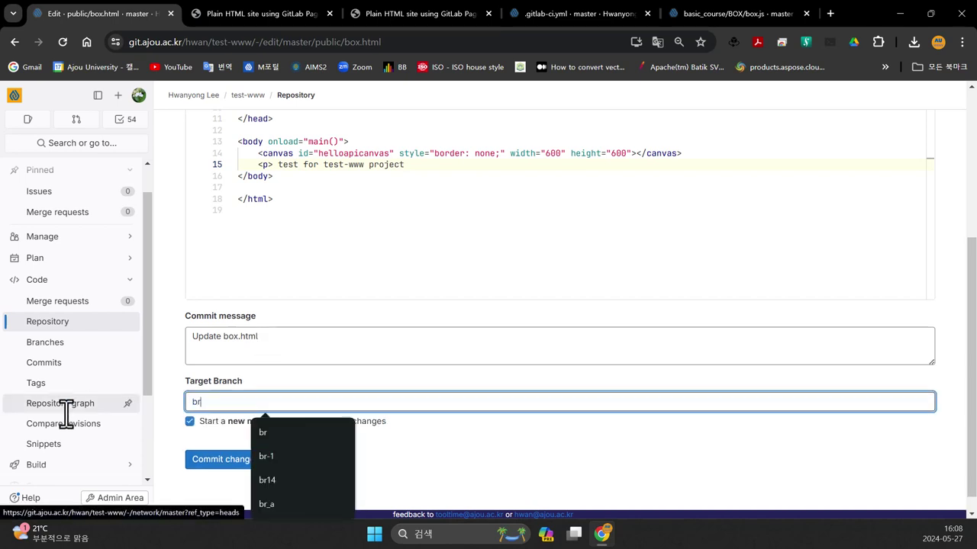
left_click(223, 460)
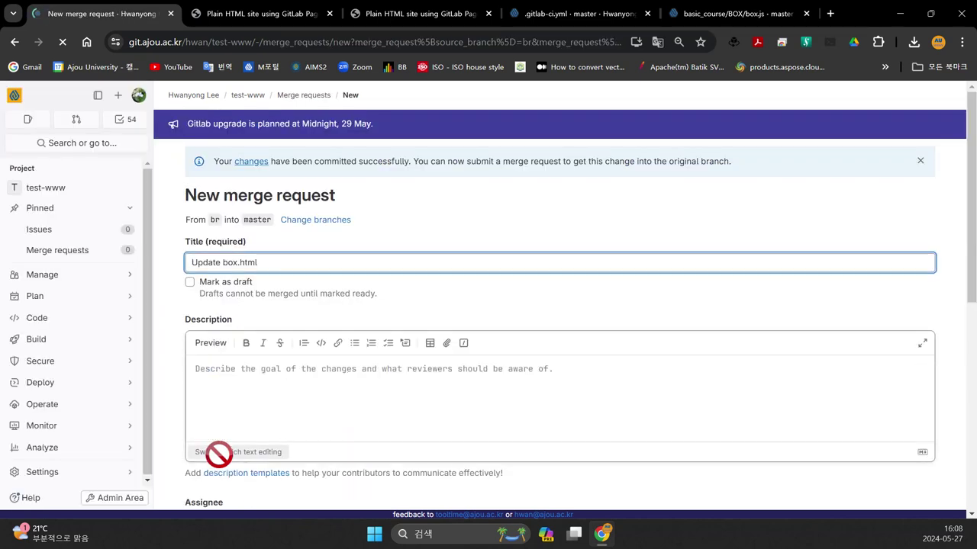
- Create the "Update box.html" merge request from br into master and merge it, deleting the source branch
scroll(380, 328, "down", 5)
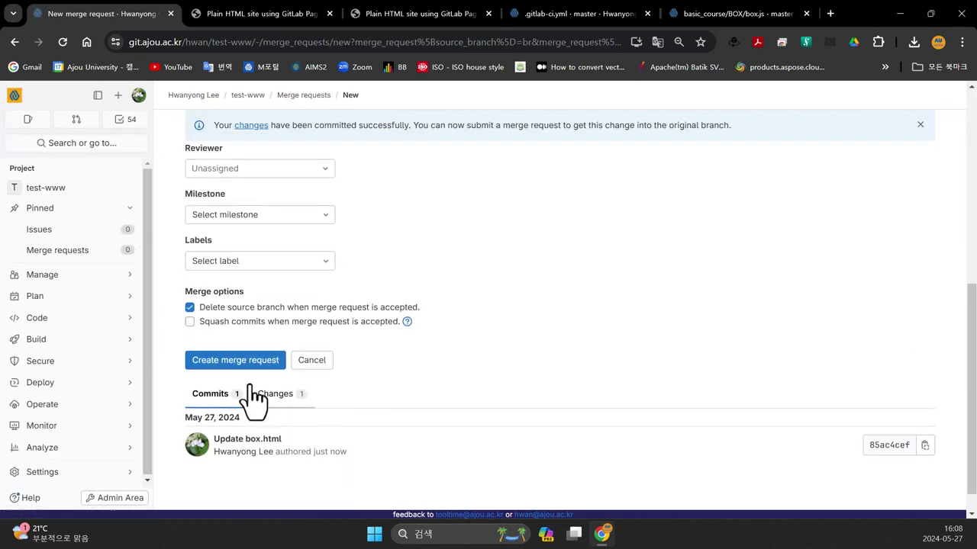
left_click(250, 365)
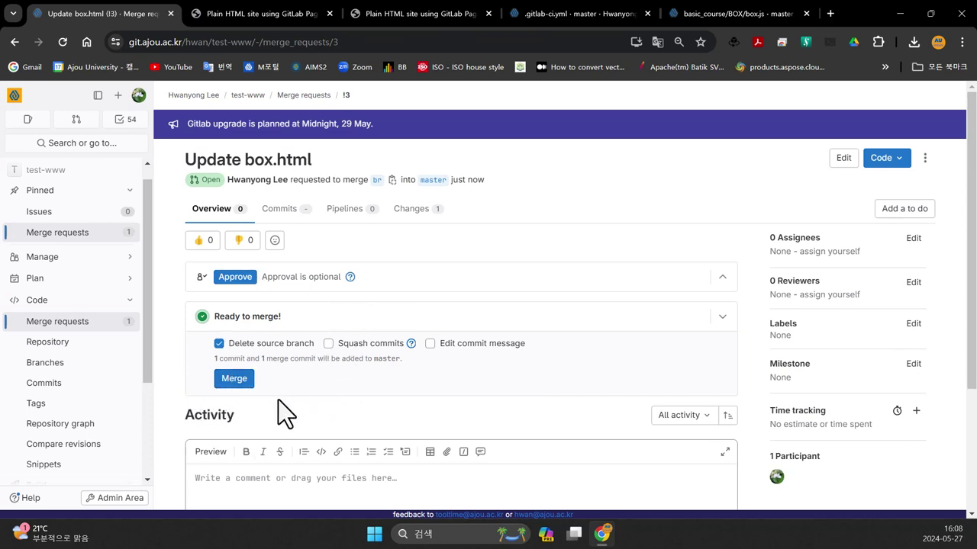
left_click(241, 379)
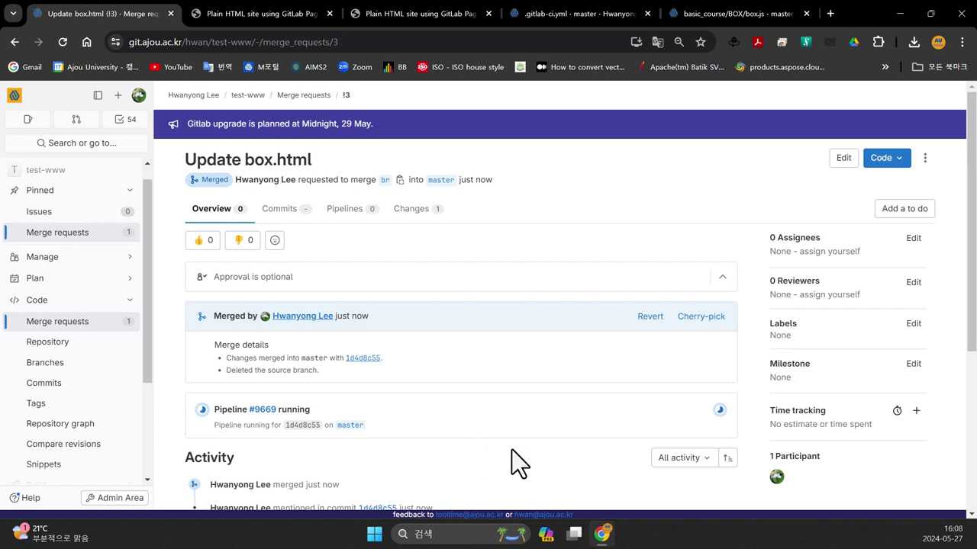
- Check the merge's pipeline and load box.html on the published test-www site, refreshing to examine the WebGL canvas and added paragraph
left_click(267, 410)
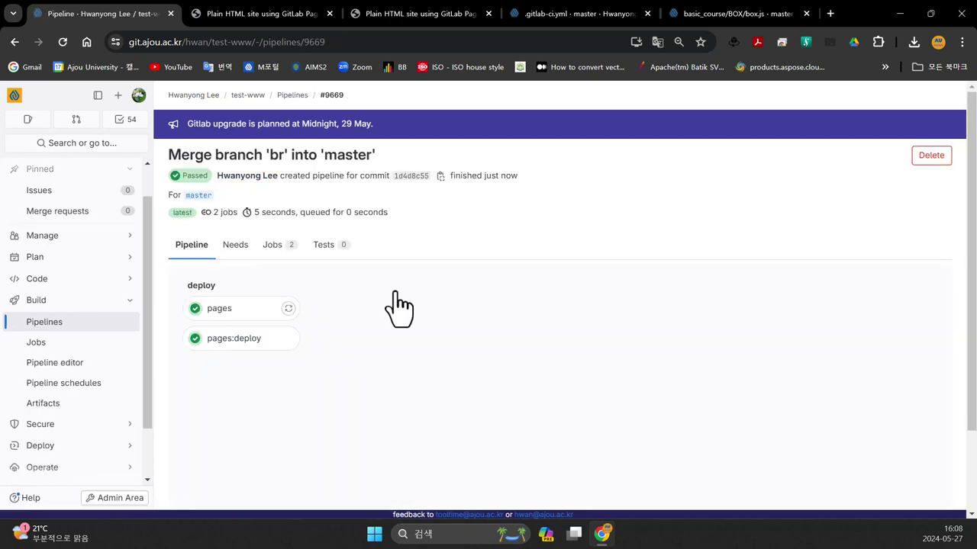
left_click(264, 17)
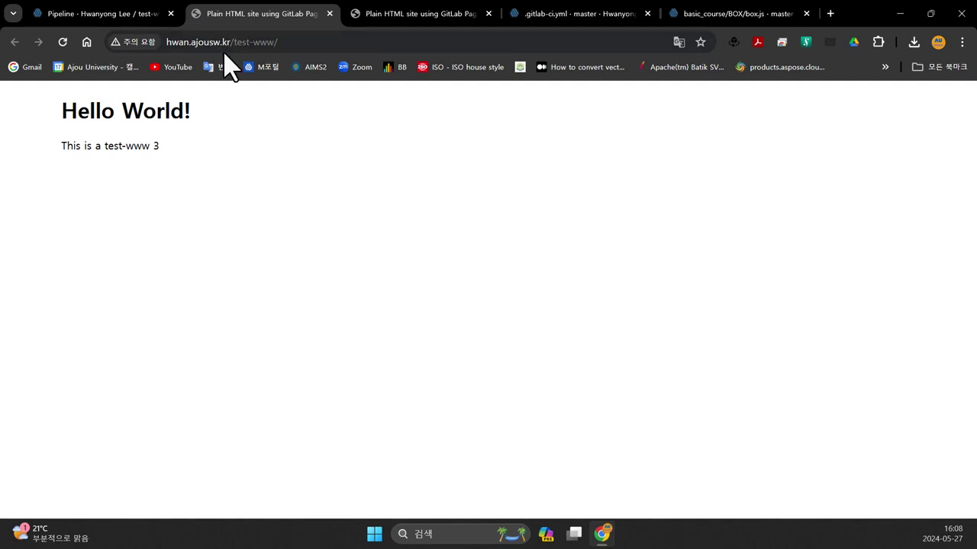
left_click(307, 44)
left_click(315, 45)
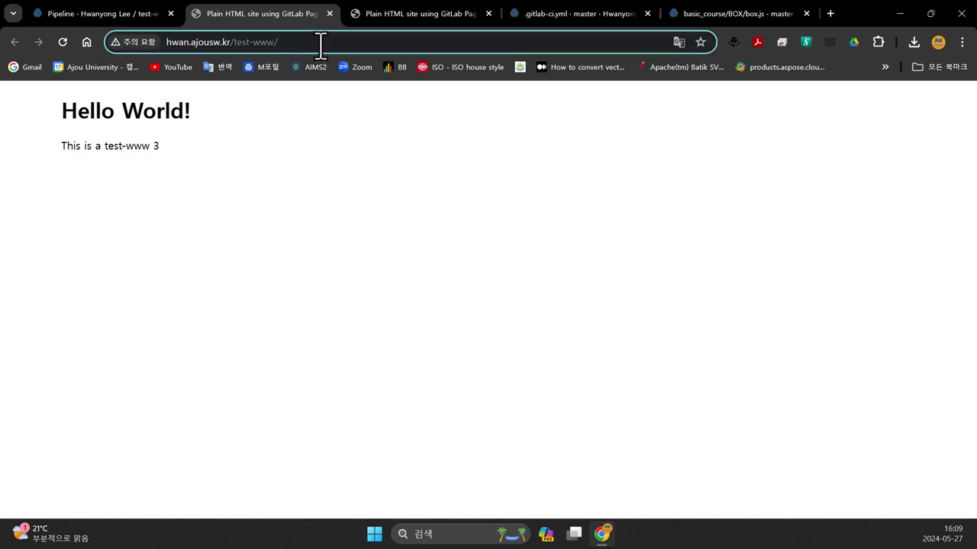
type("box.html")
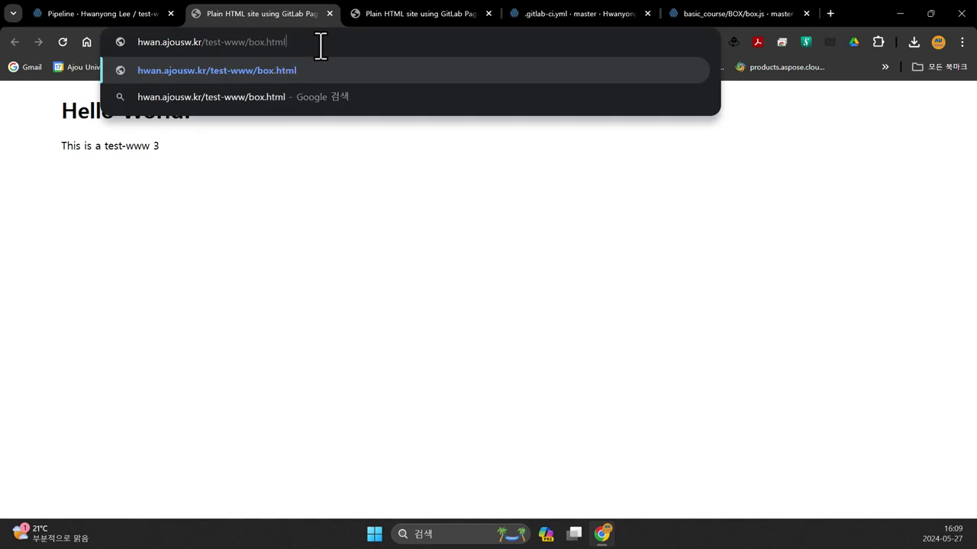
key("Return")
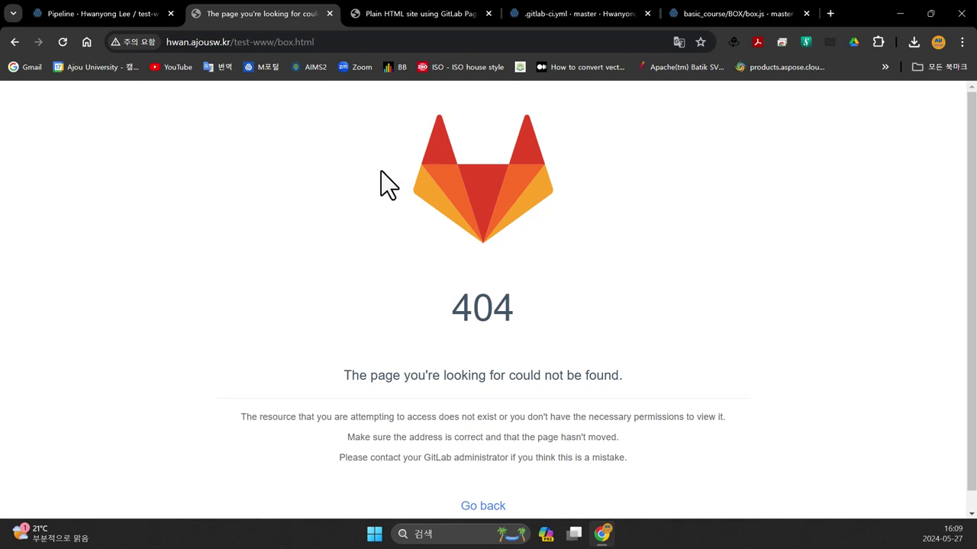
key("F5")
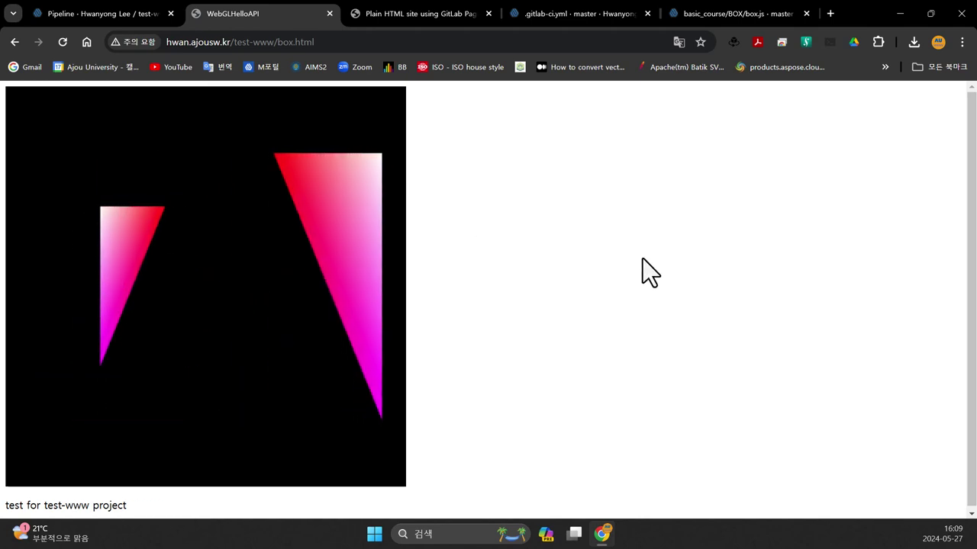
scroll(643, 258, "down", 1)
scroll(535, 334, "up", 1)
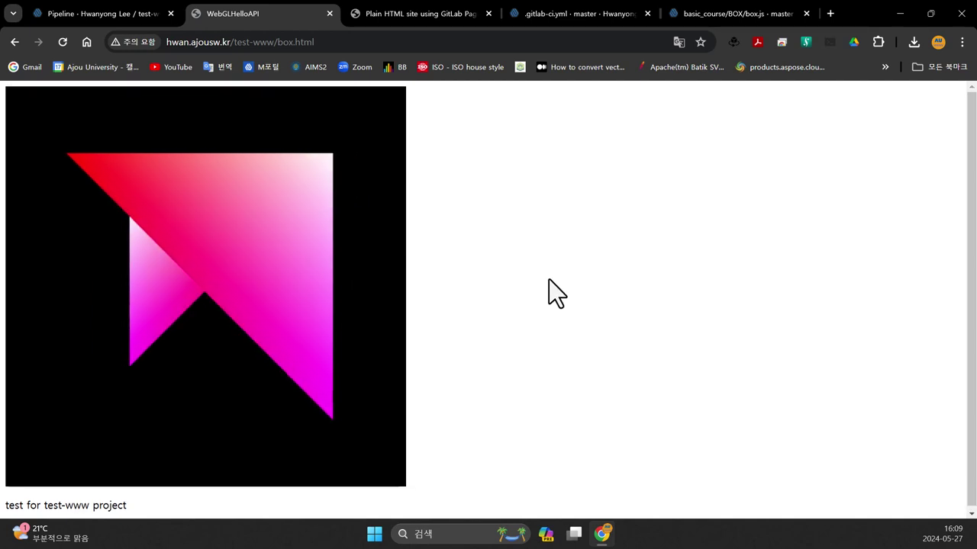